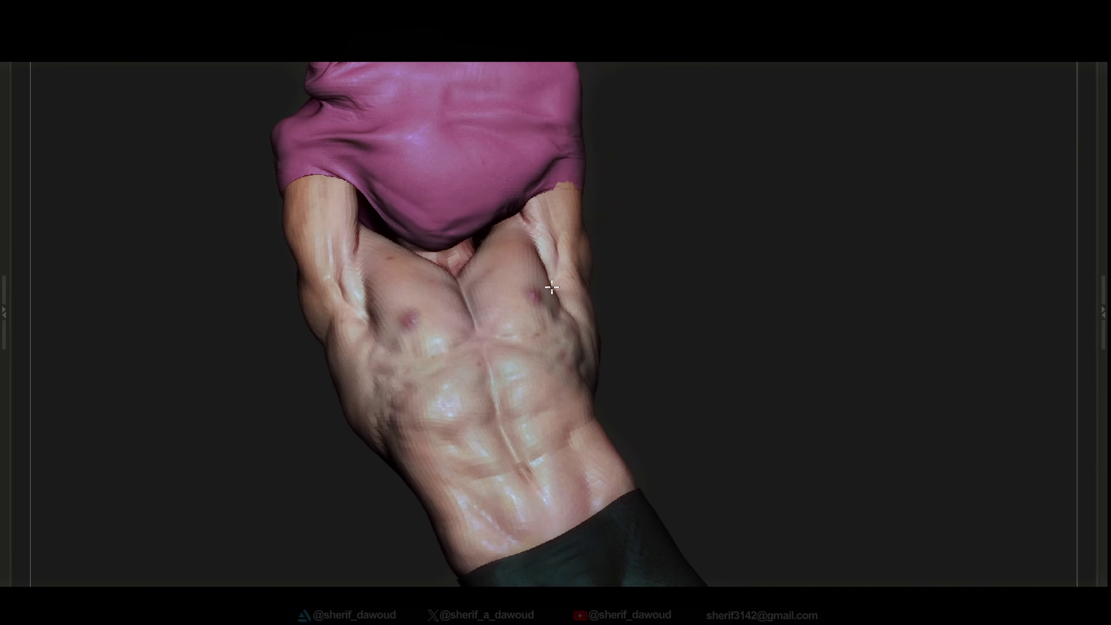
Orbit the finished painted torso to see more of its side.
mouse_move(552, 288)
left_mouse_down()
mouse_move(504, 308)
mouse_move(503, 347)
mouse_move(496, 340)
mouse_move(537, 310)
mouse_move(545, 321)
left_mouse_up()
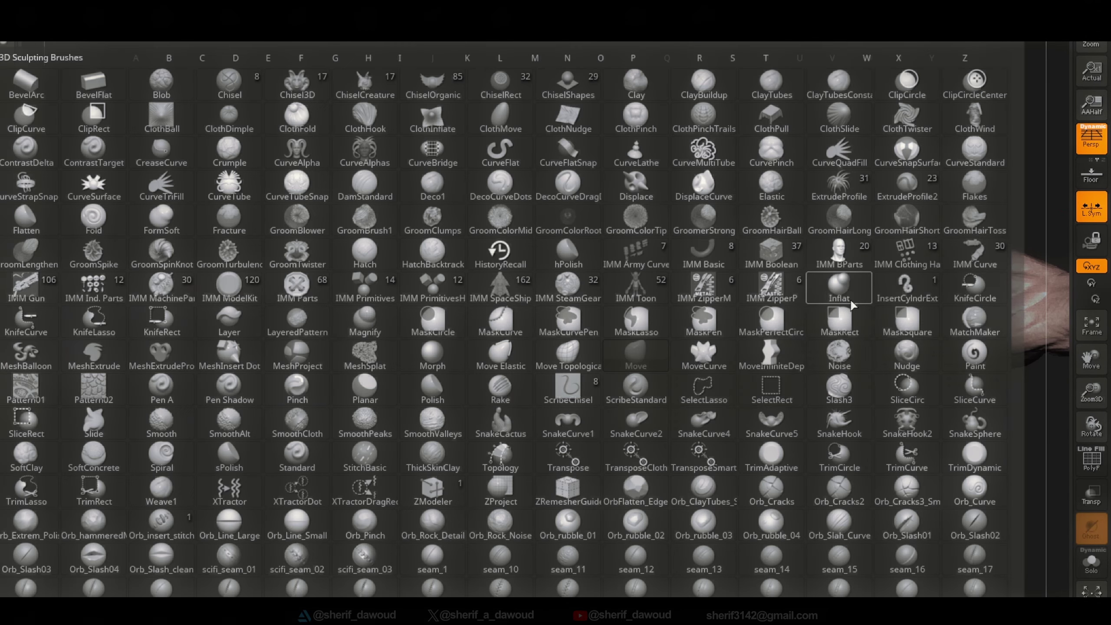
Close the brush list to return to the raised-arm torso sculpt.
left_click(838, 289)
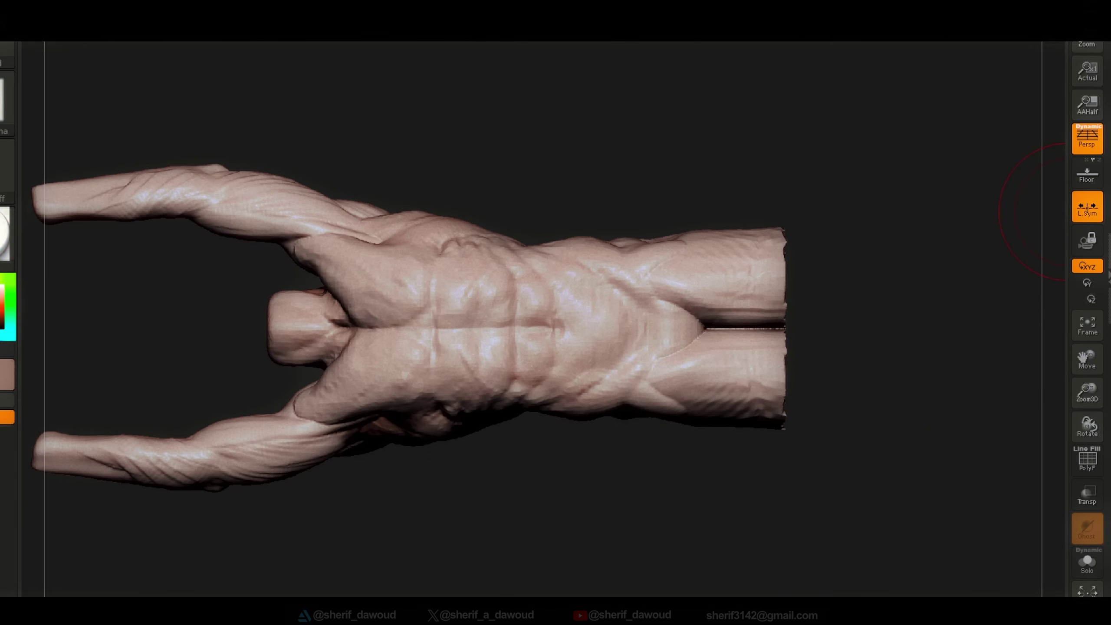
Pick a C-named sculpting brush from the brush library for the abs.
key("space")
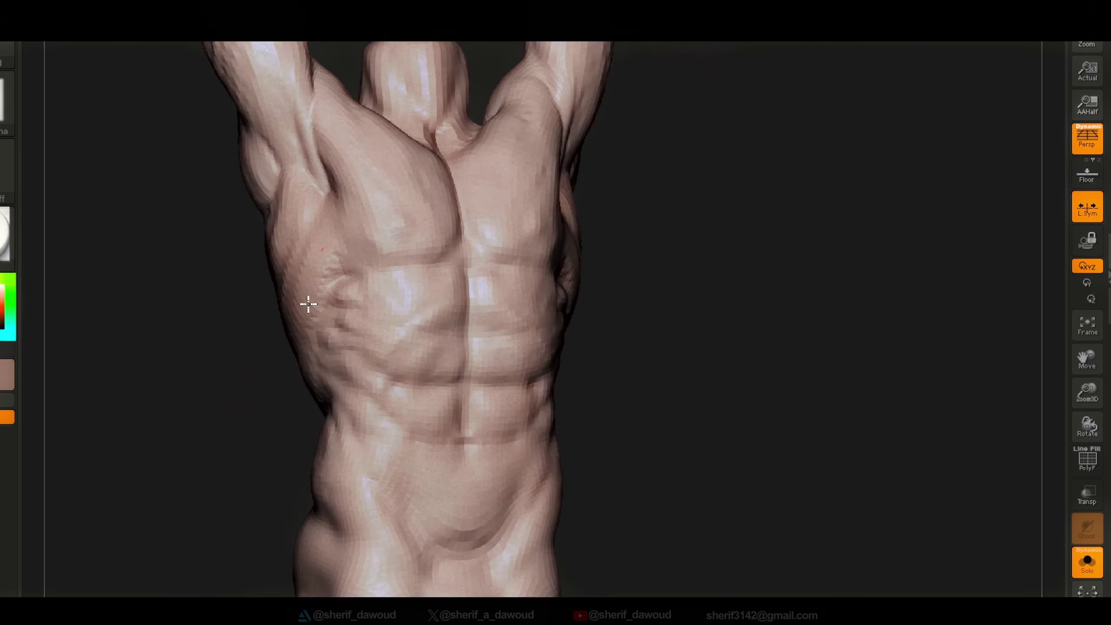
mouse_move(308, 304)
middle_mouse_down()
mouse_move(327, 285)
mouse_move(385, 526)
mouse_move(359, 462)
mouse_move(474, 345)
mouse_move(475, 361)
middle_mouse_up()
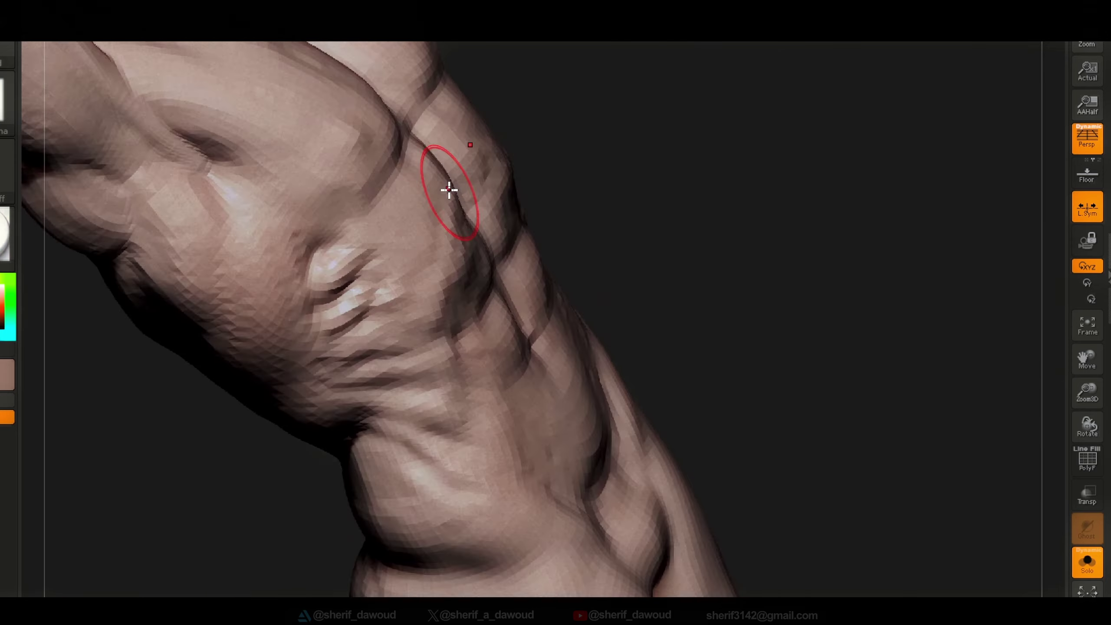
key("b")
key("c")
key("b")
Frame the torso in a front view and set the brush Draw Size.
mouse_move(437, 224)
middle_mouse_down()
mouse_move(429, 305)
mouse_move(468, 151)
mouse_move(424, 119)
mouse_move(468, 295)
middle_mouse_up()
middle_click_drag(372, 350, 655, 319)
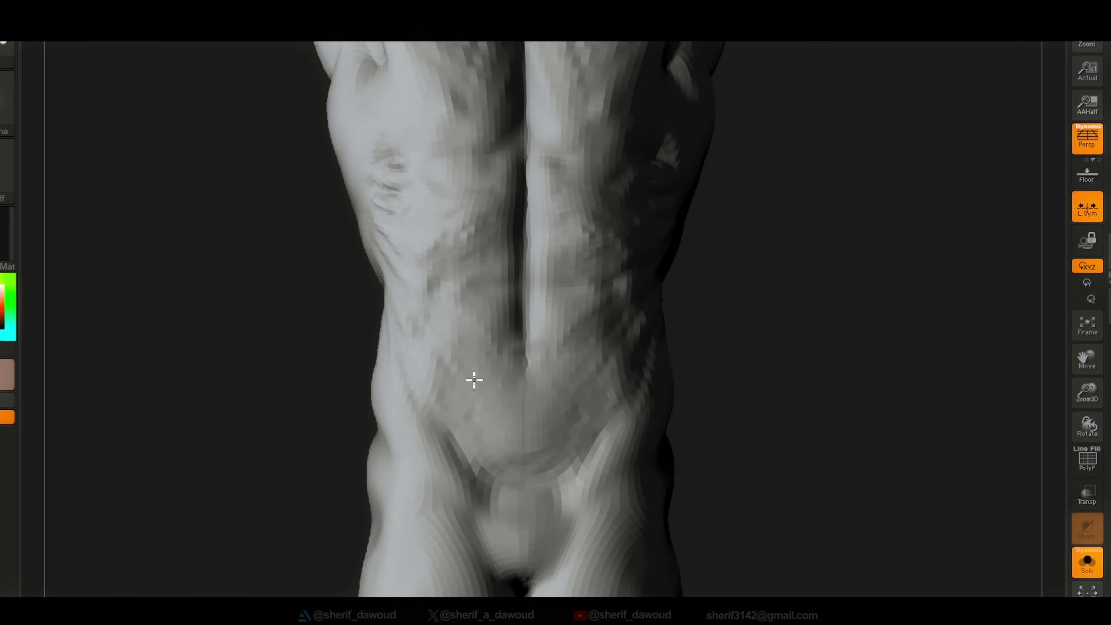
mouse_move(415, 424)
middle_mouse_down()
mouse_move(499, 384)
mouse_move(511, 402)
middle_mouse_up()
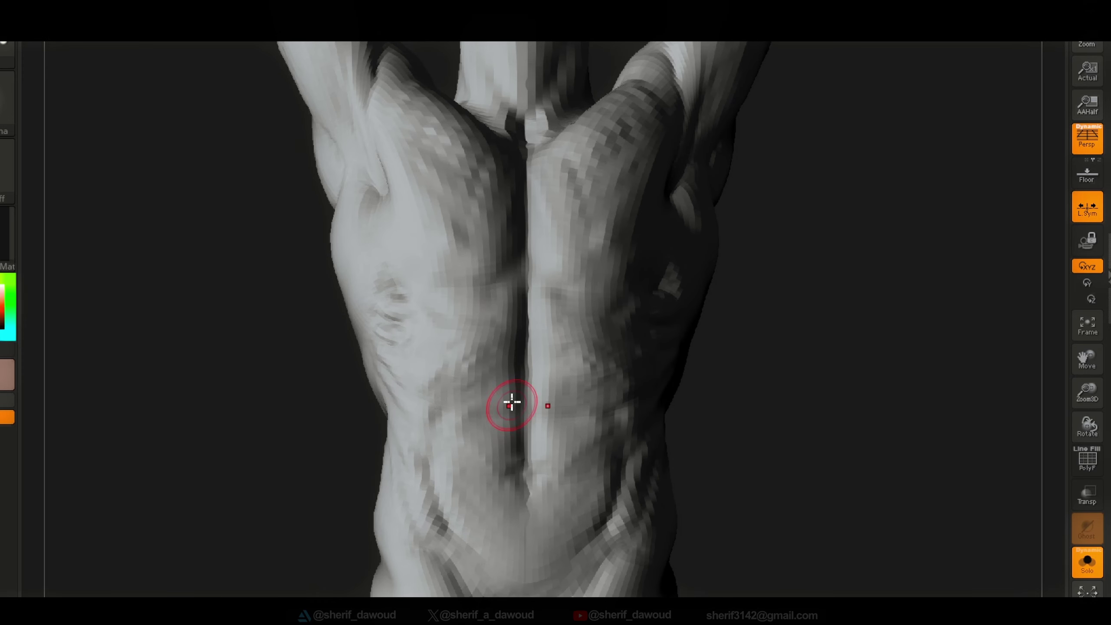
mouse_move(457, 377)
middle_mouse_down()
mouse_move(578, 399)
mouse_move(575, 367)
mouse_move(642, 382)
mouse_move(674, 417)
mouse_move(580, 514)
mouse_move(575, 438)
mouse_move(726, 405)
mouse_move(705, 367)
mouse_move(585, 265)
middle_mouse_up()
key("space")
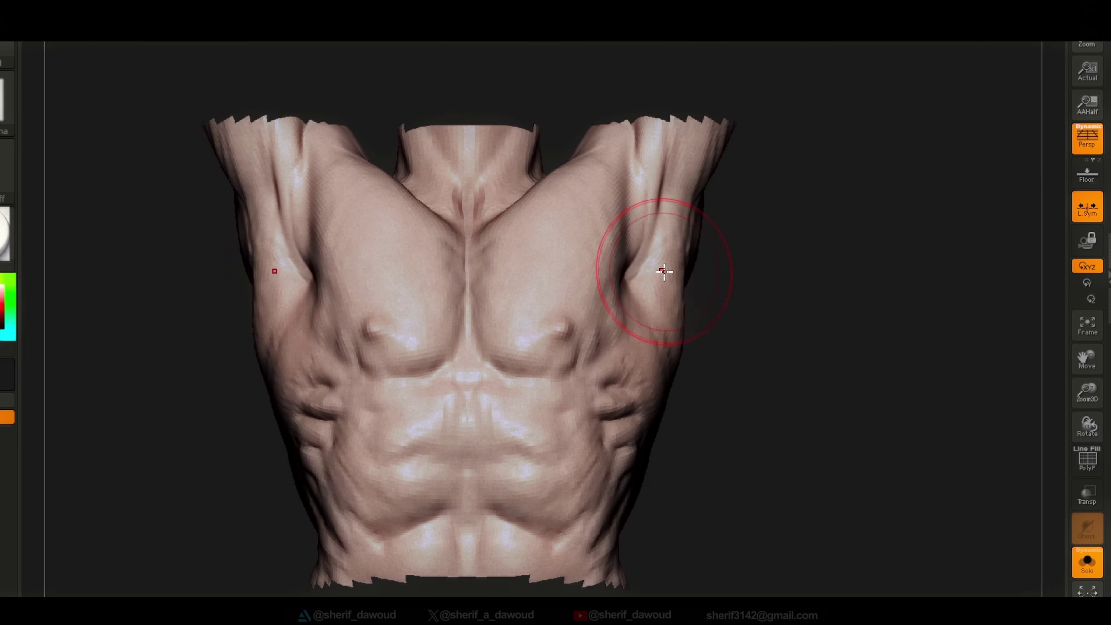
Orbit around the hips to inspect the pelvis and glute forms from front, side and back.
mouse_move(665, 271)
right_mouse_down()
mouse_move(500, 403)
mouse_move(571, 420)
mouse_move(526, 402)
right_mouse_up()
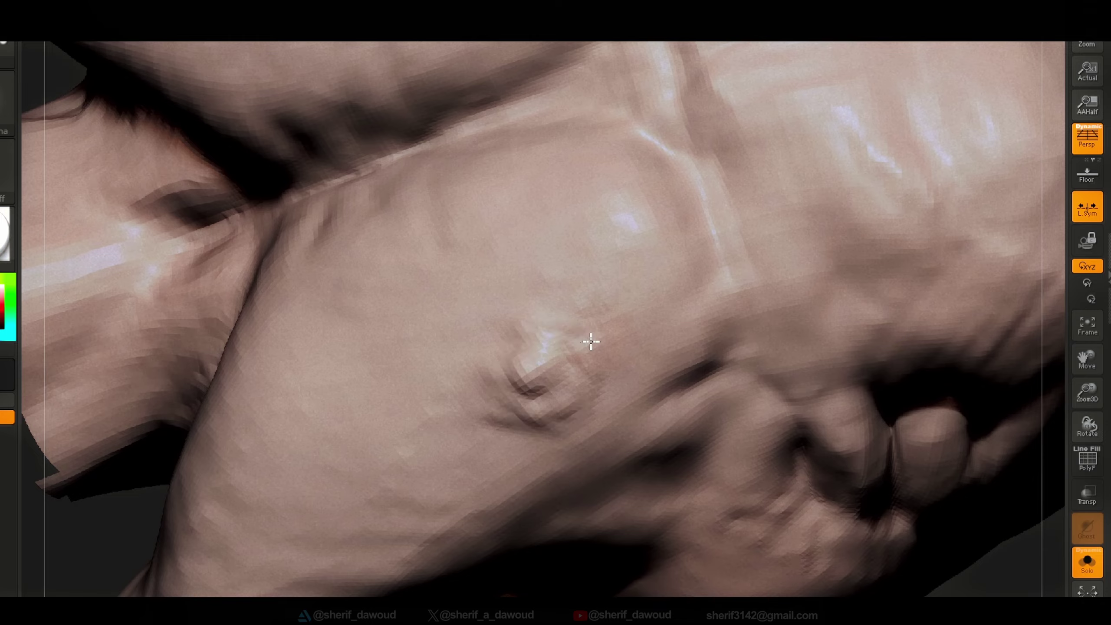
mouse_move(591, 342)
right_mouse_down()
mouse_move(523, 361)
mouse_move(558, 317)
right_mouse_up()
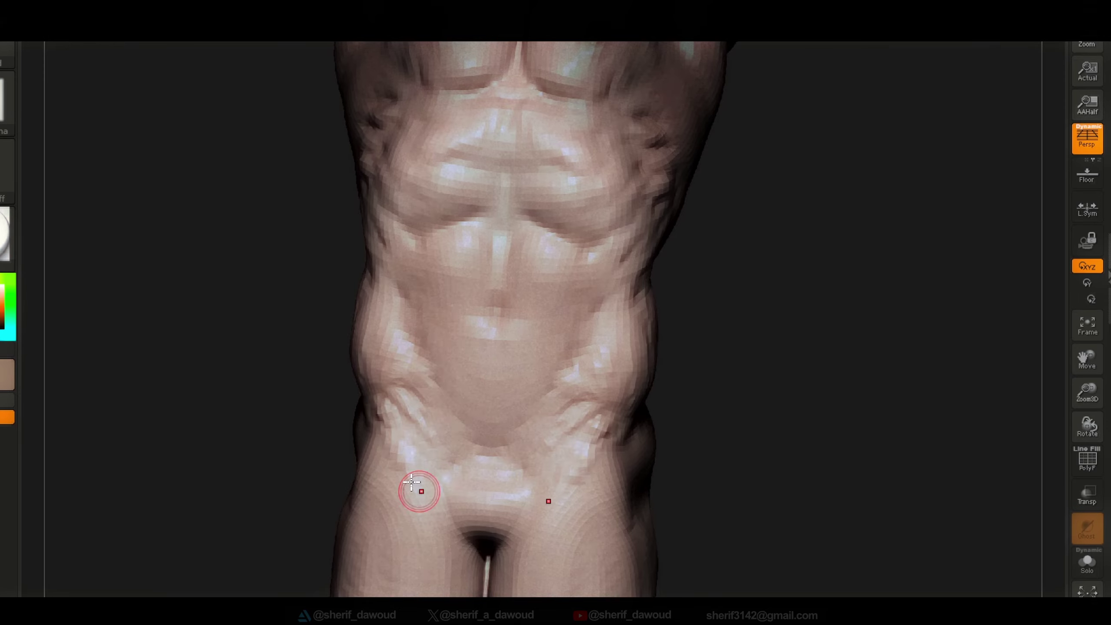
mouse_move(423, 421)
right_mouse_down()
mouse_move(512, 400)
mouse_move(533, 377)
mouse_move(625, 342)
mouse_move(662, 440)
mouse_move(675, 364)
right_mouse_up()
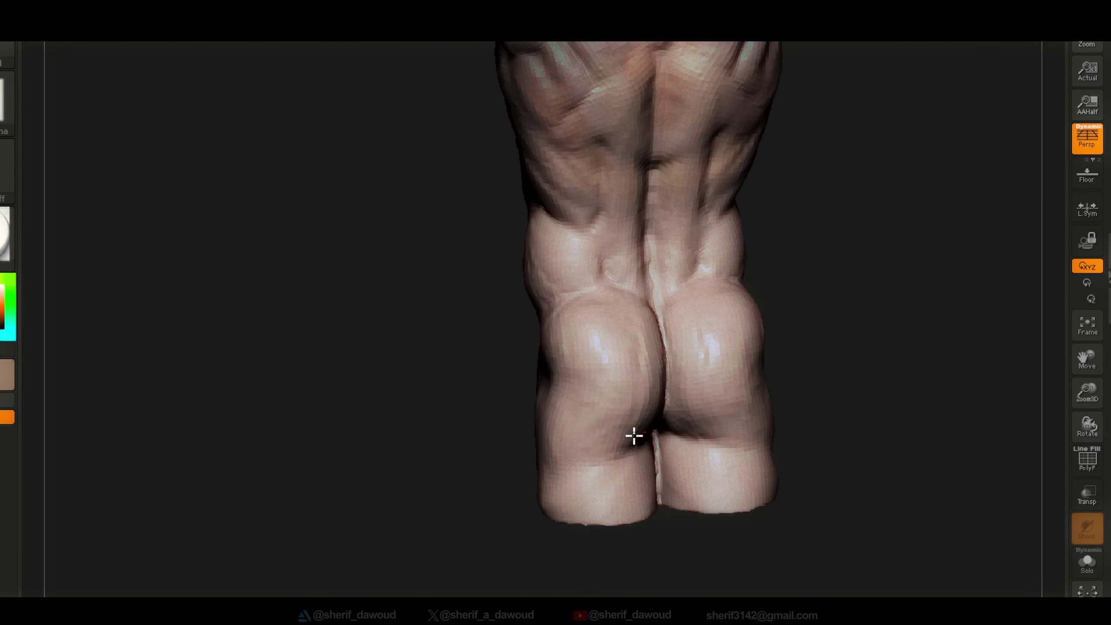
right_click_drag(633, 436, 493, 174)
mouse_move(521, 270)
right_mouse_down()
mouse_move(484, 260)
mouse_move(521, 466)
mouse_move(478, 261)
right_mouse_up()
mouse_move(485, 382)
right_mouse_down()
mouse_move(419, 466)
mouse_move(315, 317)
mouse_move(380, 411)
mouse_move(470, 367)
mouse_move(522, 384)
right_mouse_up()
key("b")
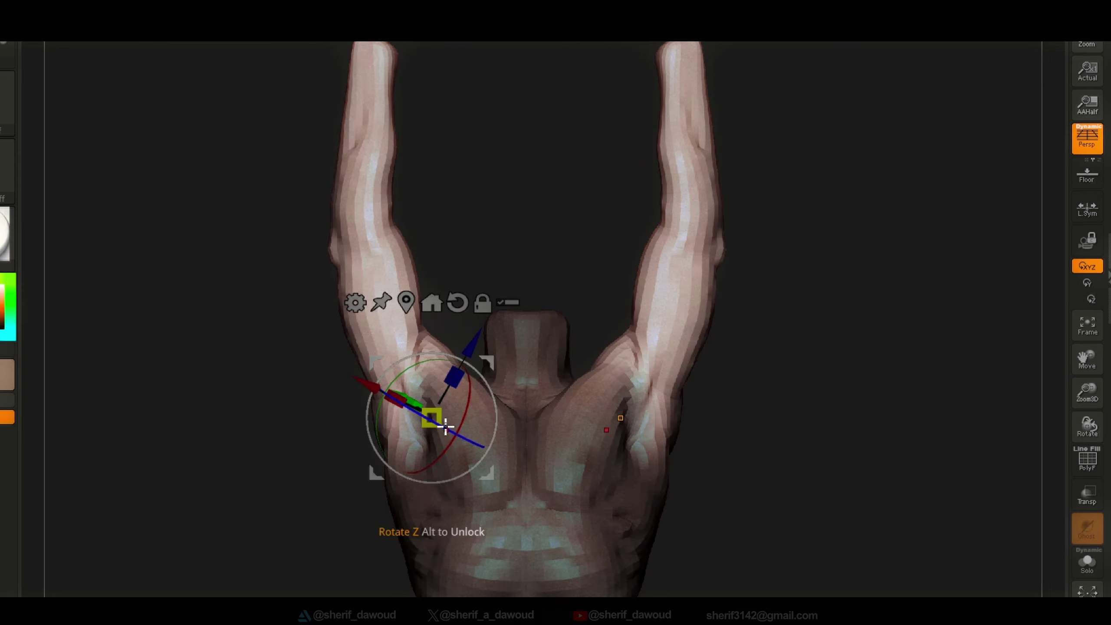
Return to Draw mode, choose the Paint brush and frame the torso for painting.
key("q")
key("b")
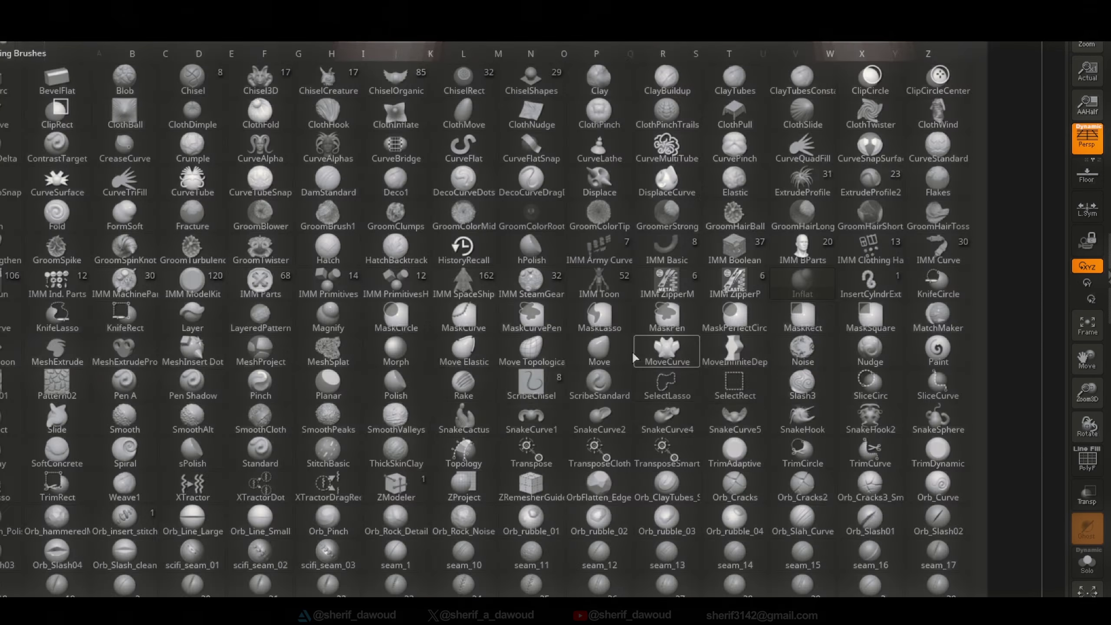
mouse_move(408, 421)
right_mouse_down()
mouse_move(516, 325)
mouse_move(575, 229)
mouse_move(585, 259)
mouse_move(555, 293)
mouse_move(436, 300)
mouse_move(630, 373)
right_mouse_up()
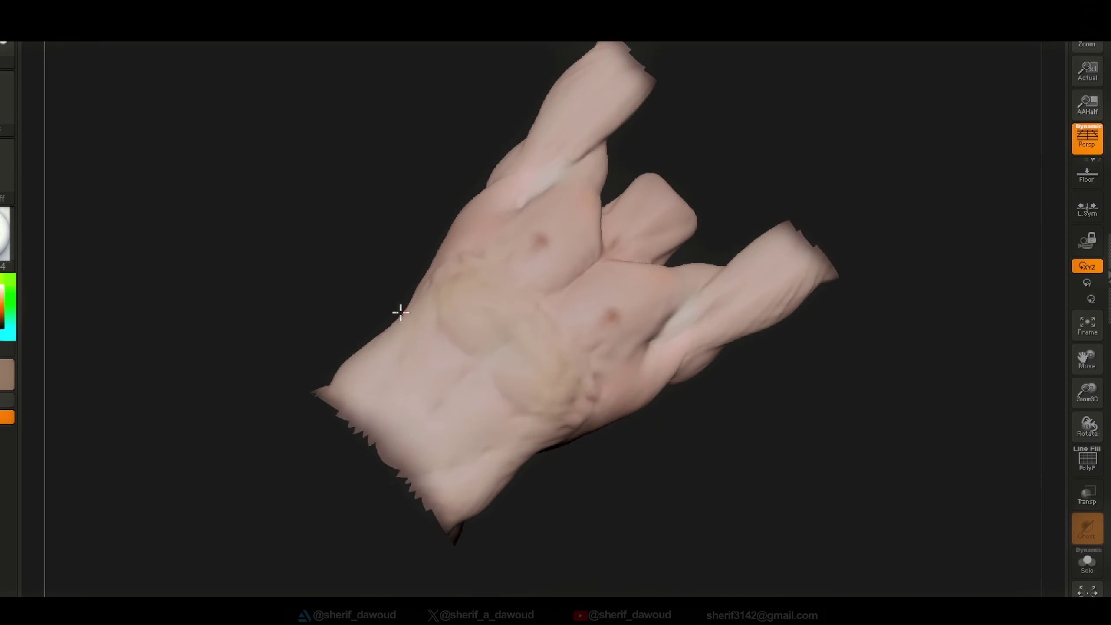
right_click_drag(502, 398, 1043, 100)
mouse_move(859, 410)
right_mouse_down()
mouse_move(344, 244)
mouse_move(729, 370)
right_mouse_up()
right_click_drag(617, 569, 595, 526)
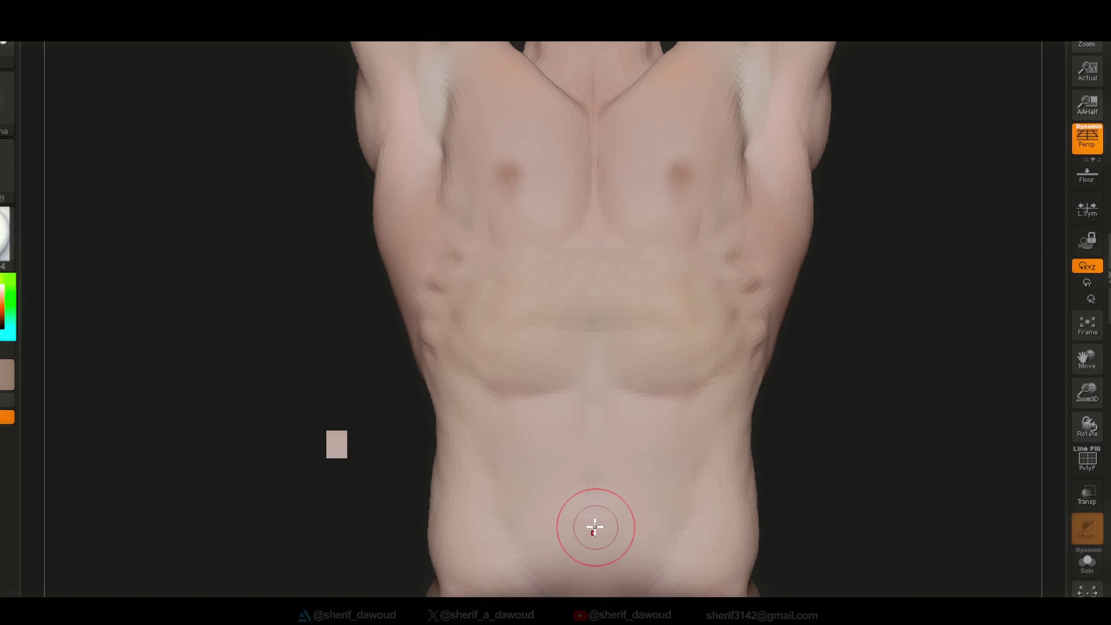
right_click_drag(512, 421, 560, 447)
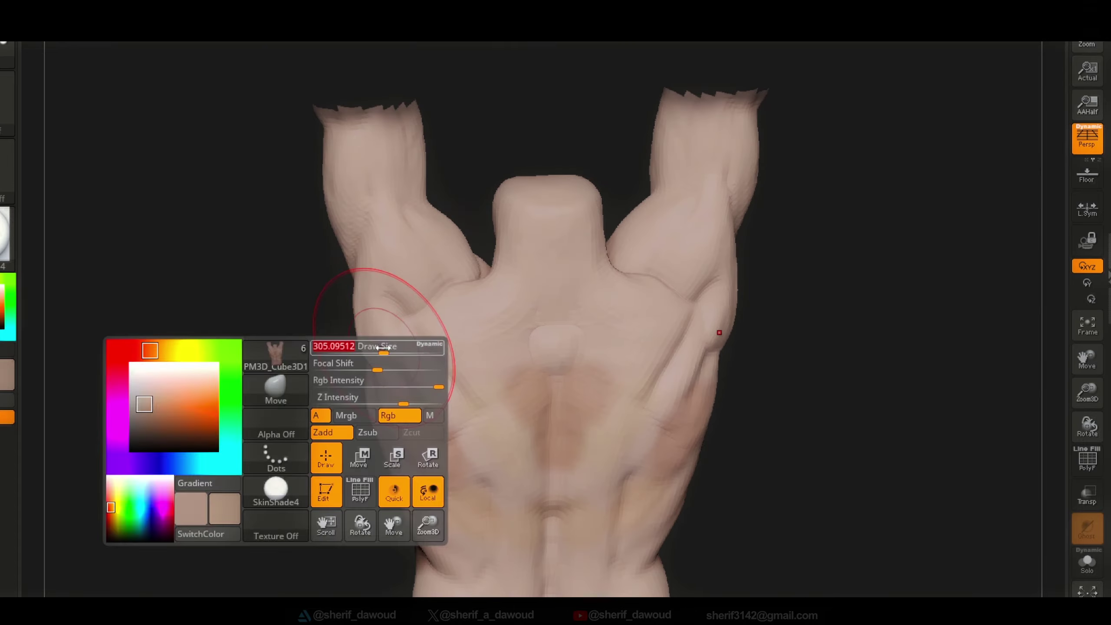
Set the paint Draw Size and falloff, and polypaint warm tan tones on back and abdomen.
mouse_move(383, 347)
right_mouse_down()
mouse_move(365, 311)
mouse_move(449, 420)
right_mouse_up()
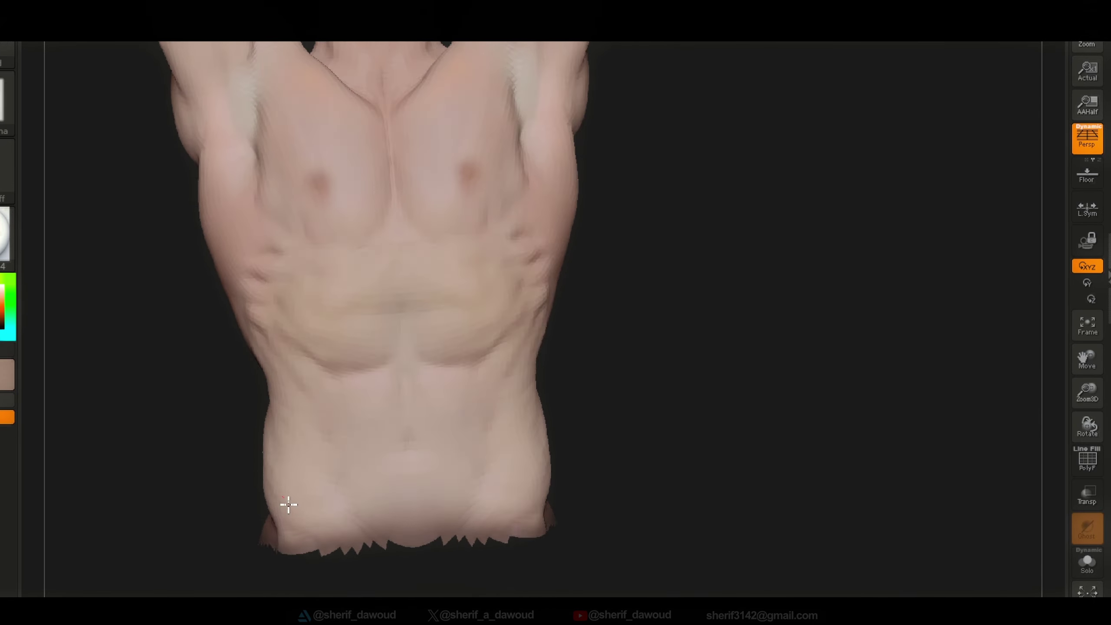
mouse_move(371, 399)
right_mouse_down()
mouse_move(510, 367)
mouse_move(446, 421)
mouse_move(560, 459)
mouse_move(475, 320)
mouse_move(667, 173)
mouse_move(568, 357)
mouse_move(593, 310)
right_mouse_up()
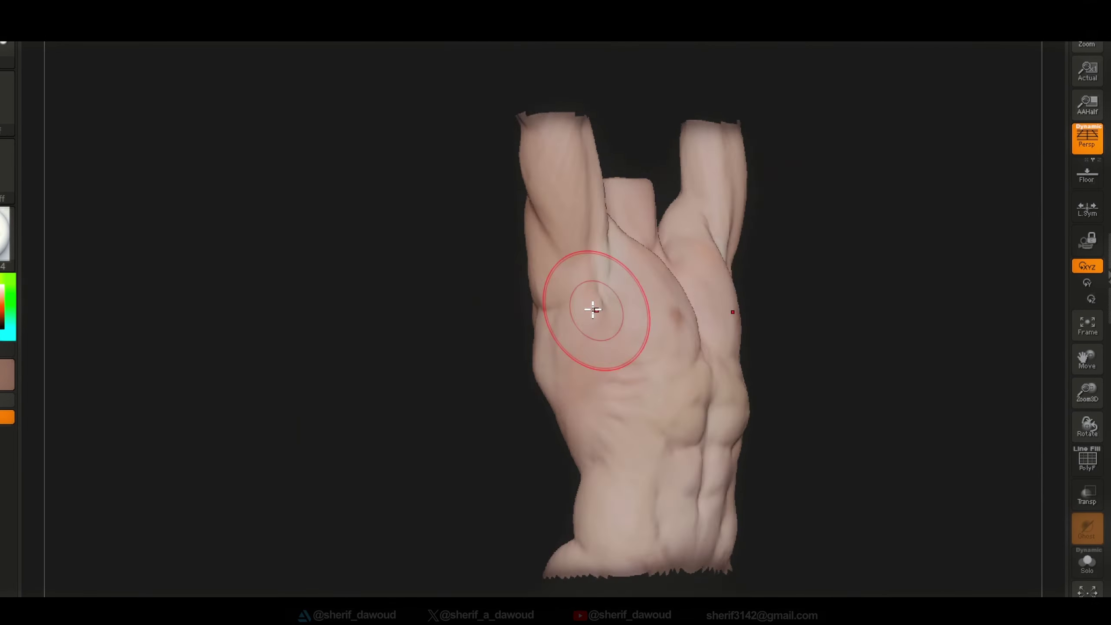
mouse_move(644, 345)
right_mouse_down()
mouse_move(443, 384)
mouse_move(333, 454)
mouse_move(669, 320)
right_mouse_up()
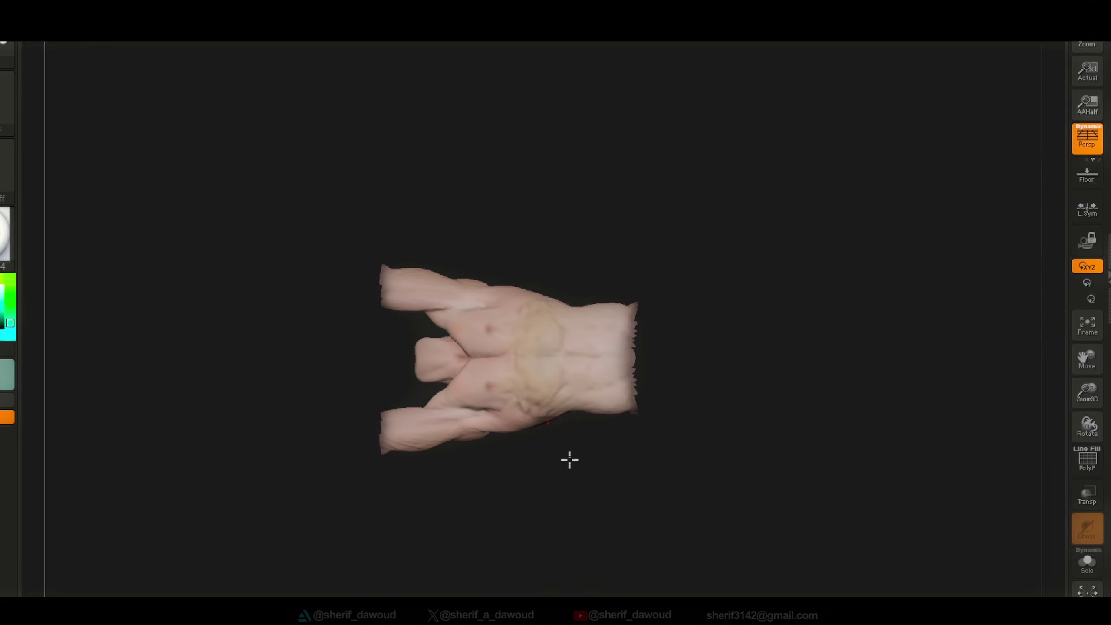
right_click_drag(522, 377, 551, 322)
key("space")
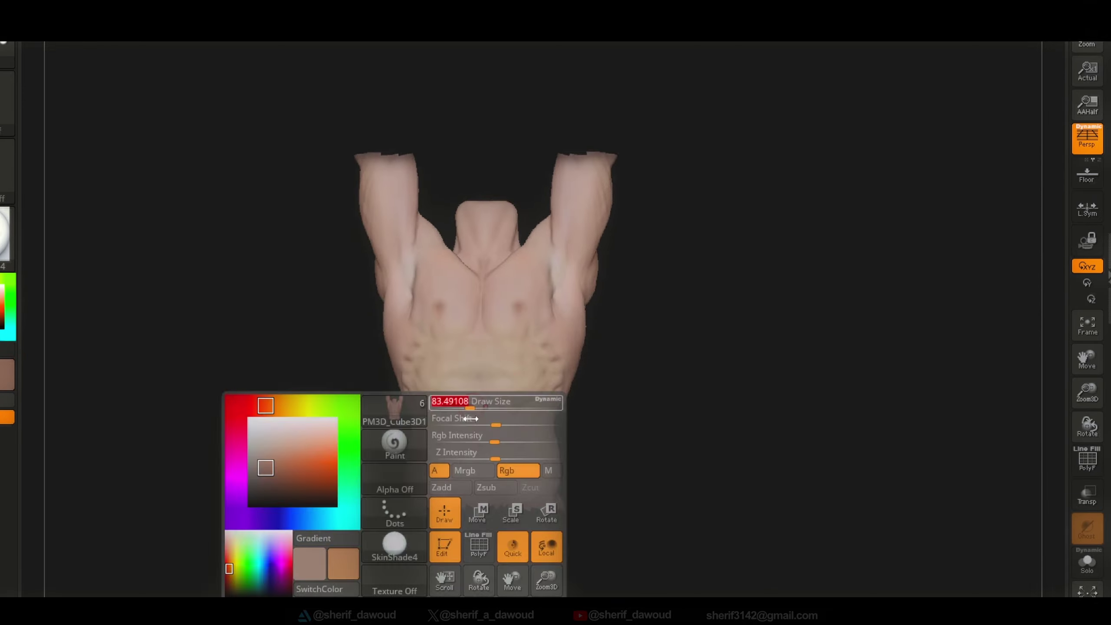
mouse_move(446, 397)
right_mouse_down("alt")
mouse_move(528, 372)
mouse_move(661, 408)
right_mouse_up("alt")
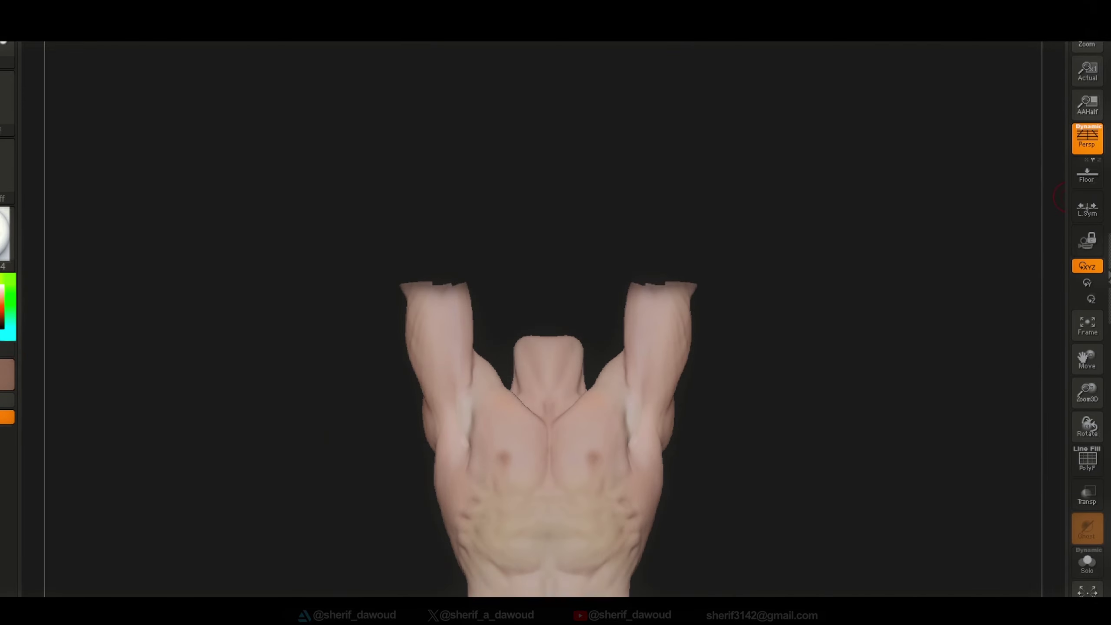
Load the Sphere3D from the Tool picker and orbit to inspect it.
key("space")
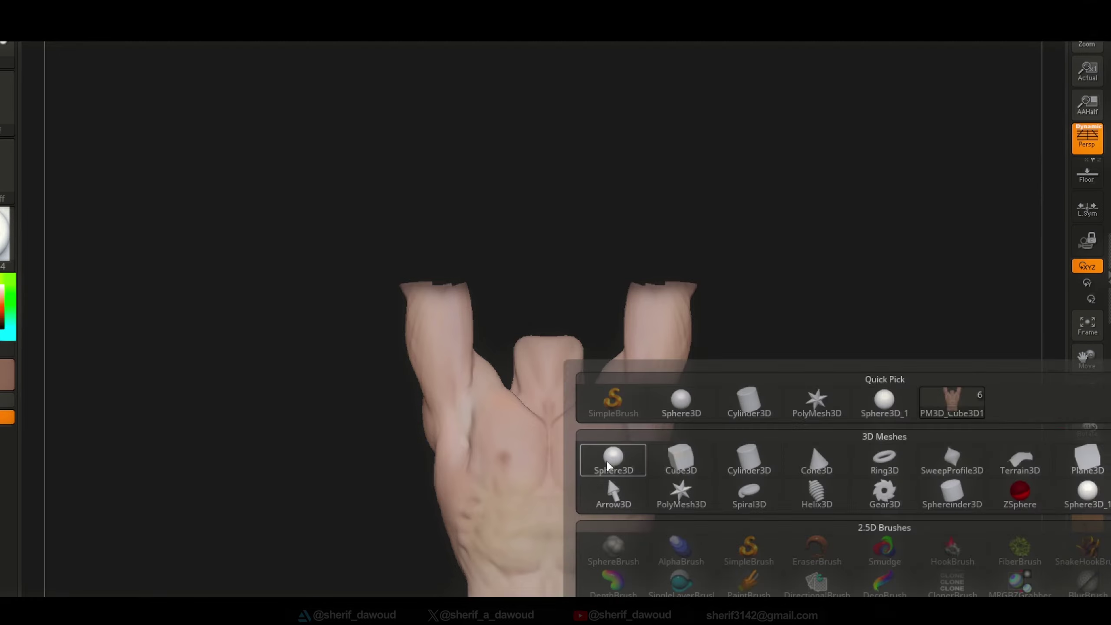
left_click(608, 465)
right_click_drag(503, 306, 562, 246)
mouse_move(777, 450)
right_mouse_down()
mouse_move(821, 348)
mouse_move(784, 377)
mouse_move(781, 362)
mouse_move(827, 313)
right_mouse_up()
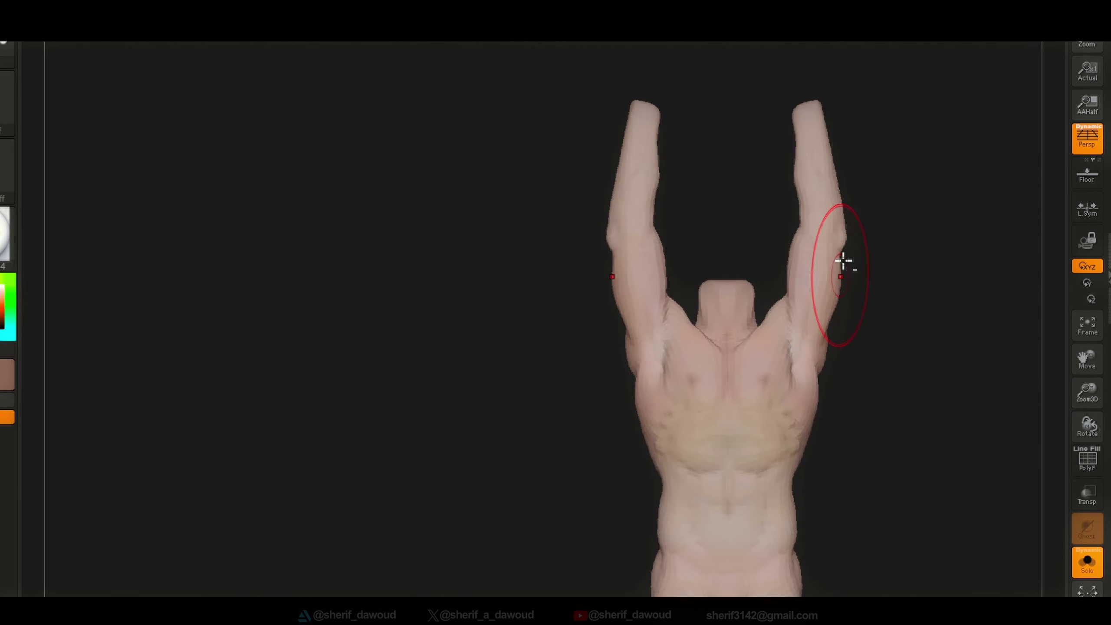
mouse_move(843, 261)
right_mouse_down()
mouse_move(689, 466)
mouse_move(785, 389)
mouse_move(707, 421)
right_mouse_up()
Return to the torso and frame its chest in the glossy grey MatCap.
key("b")
key("Escape")
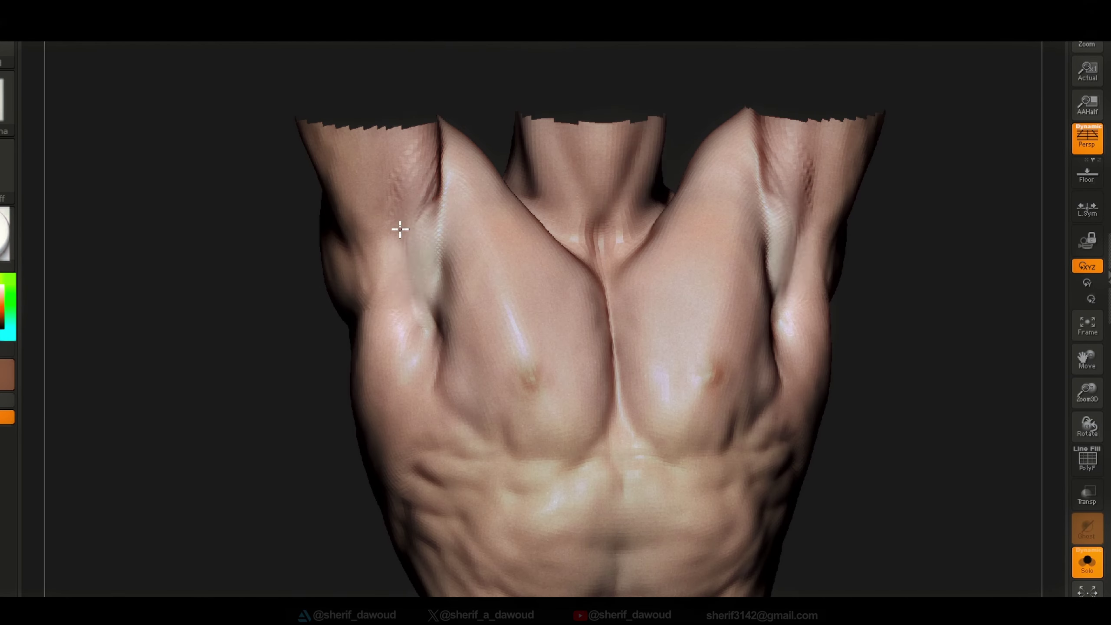
mouse_move(400, 228)
right_mouse_down("ctrl")
mouse_move(429, 330)
mouse_move(533, 310)
mouse_move(595, 250)
mouse_move(564, 322)
mouse_move(1066, 223)
mouse_move(640, 434)
mouse_move(752, 372)
mouse_move(720, 340)
mouse_move(748, 341)
mouse_move(722, 417)
mouse_move(749, 320)
mouse_move(858, 300)
right_mouse_up("ctrl")
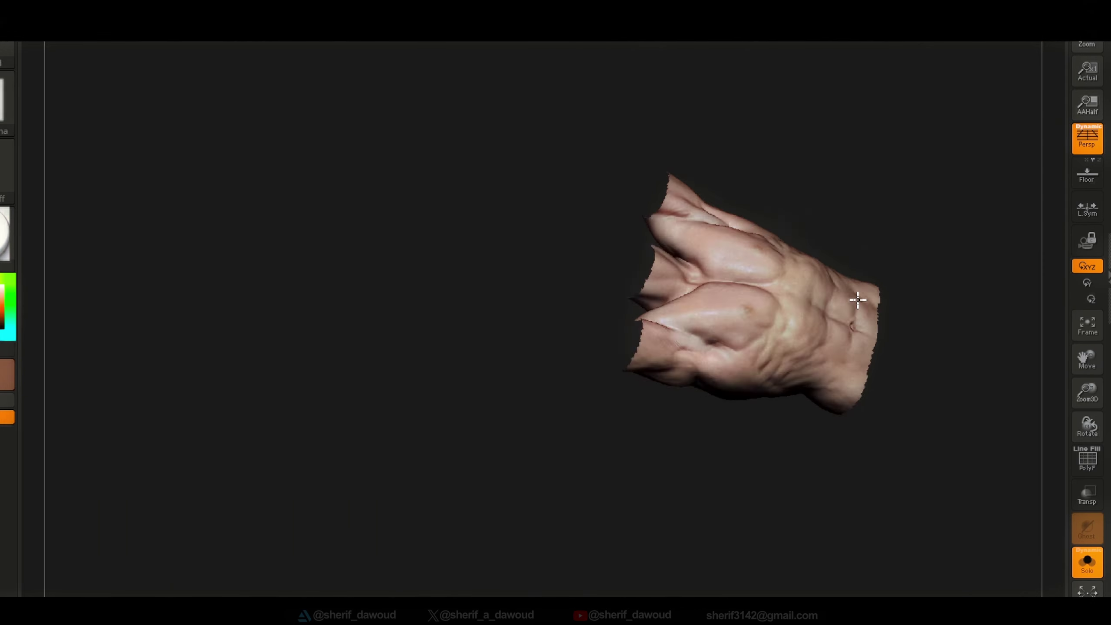
right_click_drag(880, 403, 880, 317, "ctrl")
right_click_drag(792, 355, 702, 263, "alt")
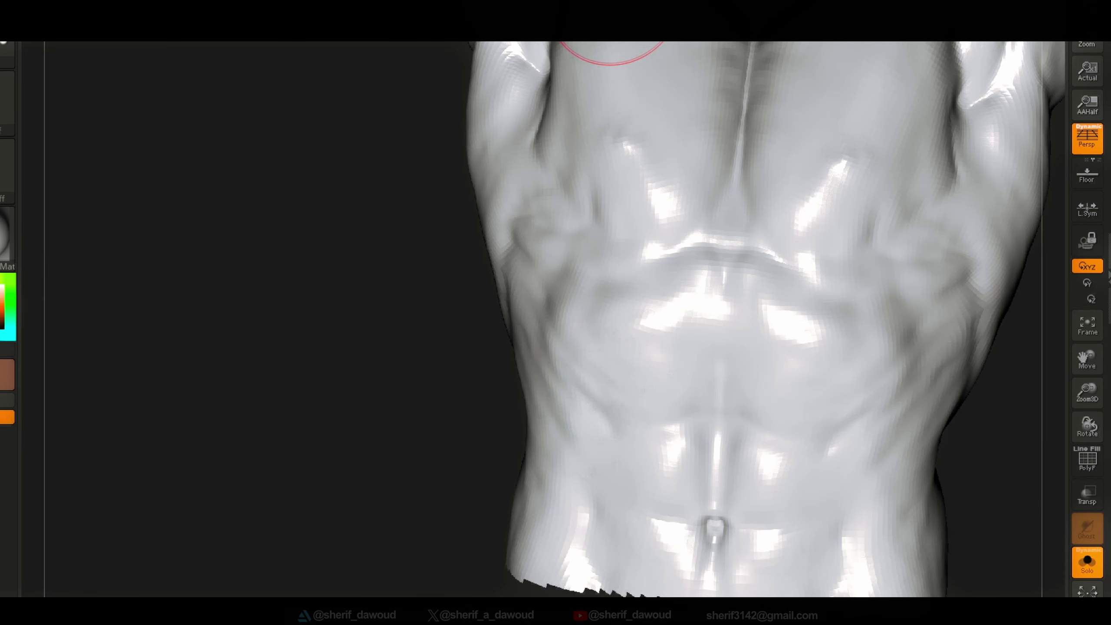
Turn the torso left, marquee a region, and dab a hot-pink swatch onto the palette plane.
right_click_drag(673, 323, 564, 332)
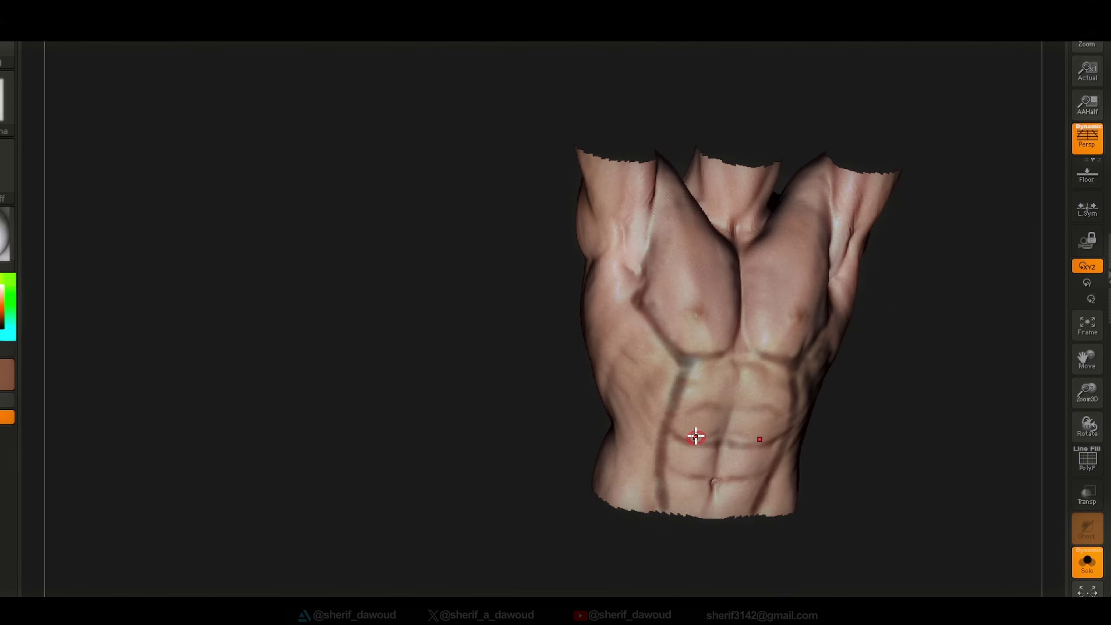
mouse_move(696, 436)
right_mouse_down()
mouse_move(555, 466)
mouse_move(541, 313)
mouse_move(565, 267)
mouse_move(532, 312)
right_mouse_up()
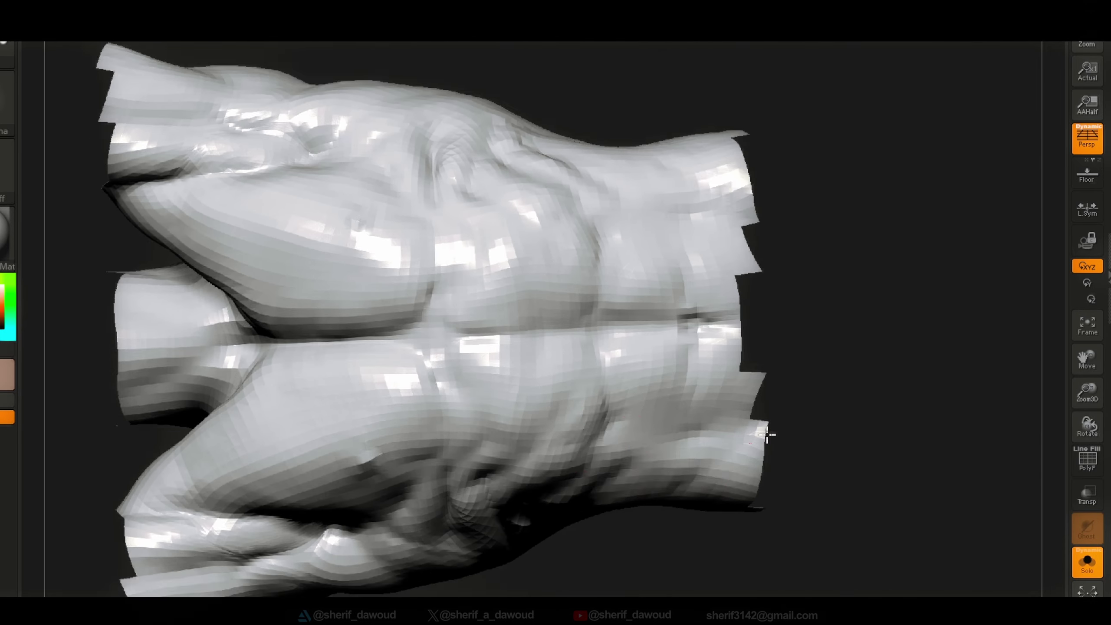
left_click_drag(957, 210, 757, 527, "ctrl+alt+shift")
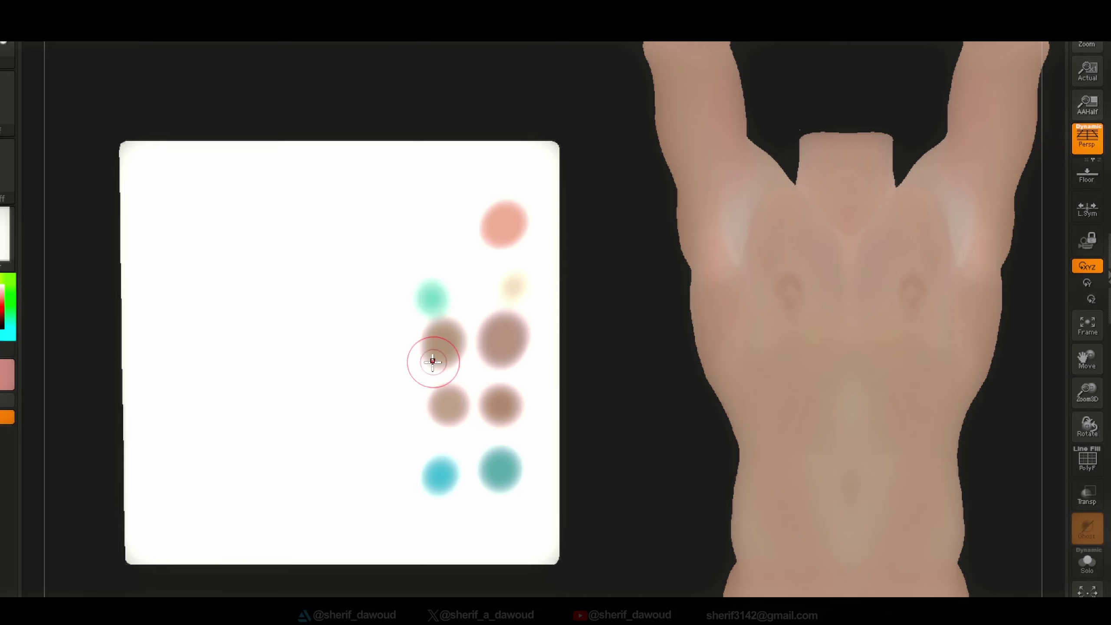
left_click(389, 351)
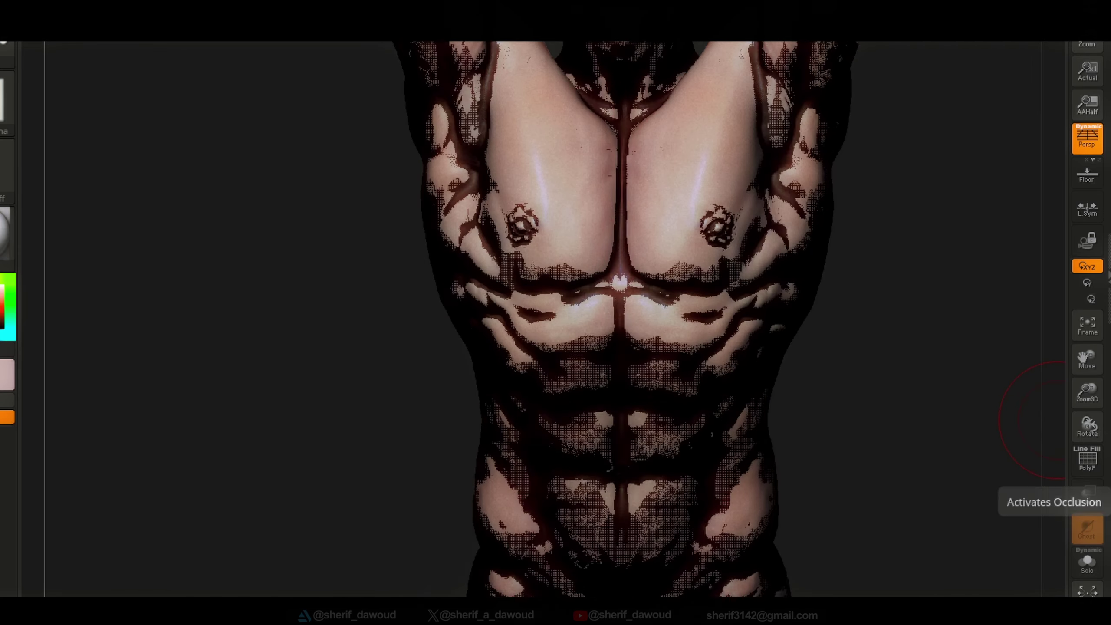
Tumble the normally shaded torso onto its side and zoom in on the abdomen.
mouse_move(1029, 433)
left_mouse_down()
mouse_move(779, 402)
mouse_move(1030, 288)
mouse_move(702, 285)
left_mouse_up()
left_click_drag(1041, 306, 1046, 350)
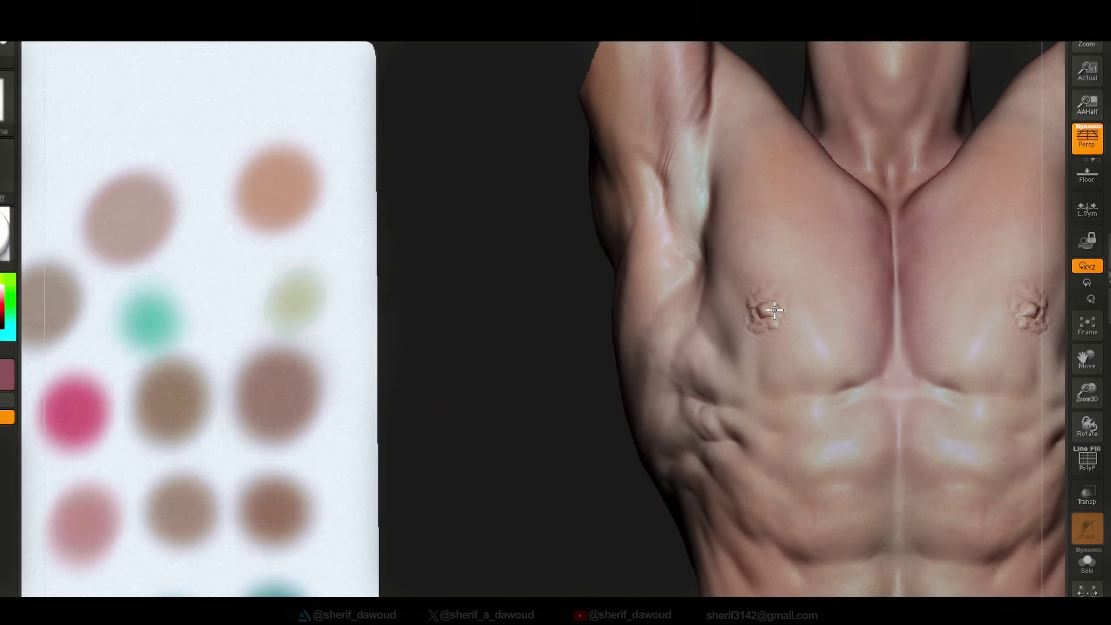
Rotate the torso and swatch card to inspect the painted chest and back.
mouse_move(774, 310)
left_mouse_down()
mouse_move(397, 260)
mouse_move(748, 257)
mouse_move(892, 436)
mouse_move(873, 253)
mouse_move(674, 103)
left_mouse_up()
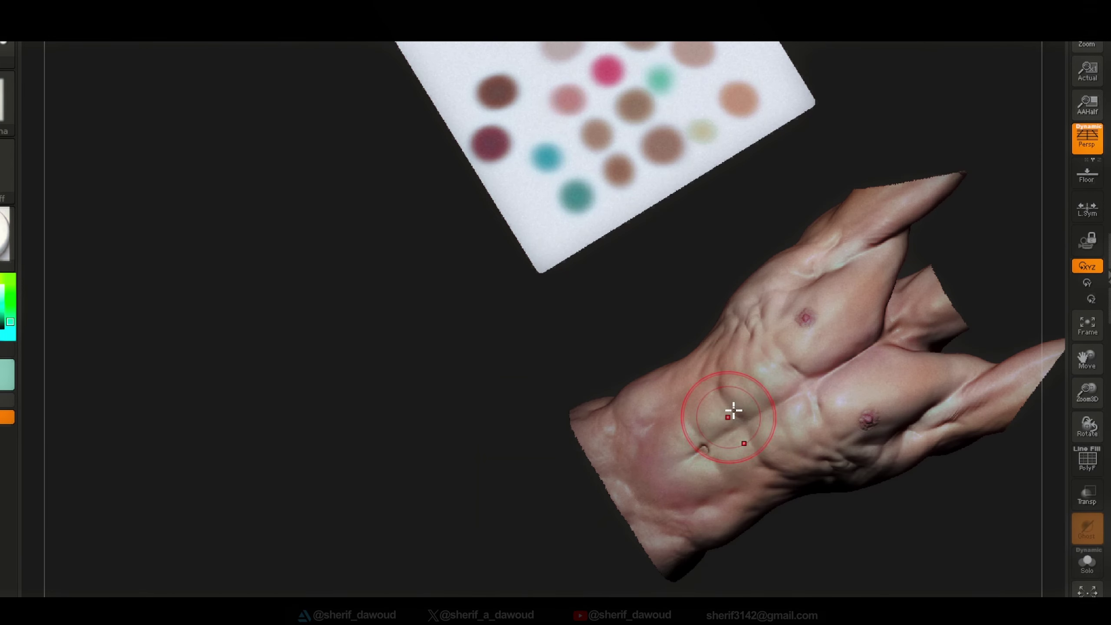
mouse_move(732, 410)
left_mouse_down()
mouse_move(645, 421)
mouse_move(682, 449)
mouse_move(801, 369)
left_mouse_up()
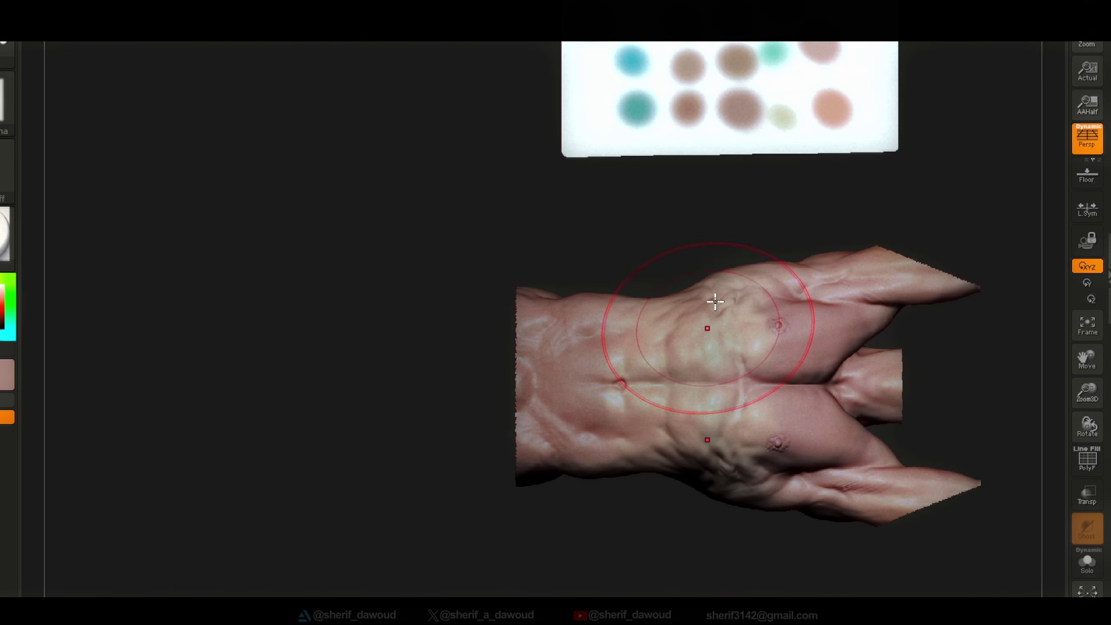
mouse_move(653, 405)
left_mouse_down()
mouse_move(719, 325)
mouse_move(739, 394)
mouse_move(508, 119)
mouse_move(727, 294)
left_mouse_up()
right_click(719, 325)
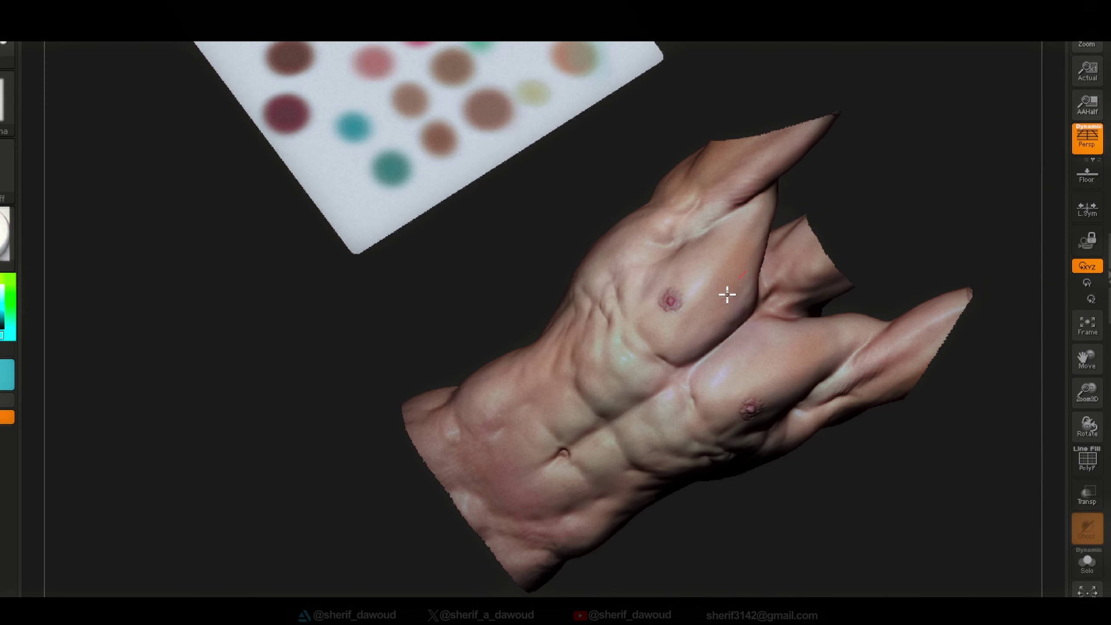
mouse_move(652, 369)
left_mouse_down()
mouse_move(717, 285)
mouse_move(603, 461)
mouse_move(715, 497)
mouse_move(763, 427)
mouse_move(786, 507)
left_mouse_up()
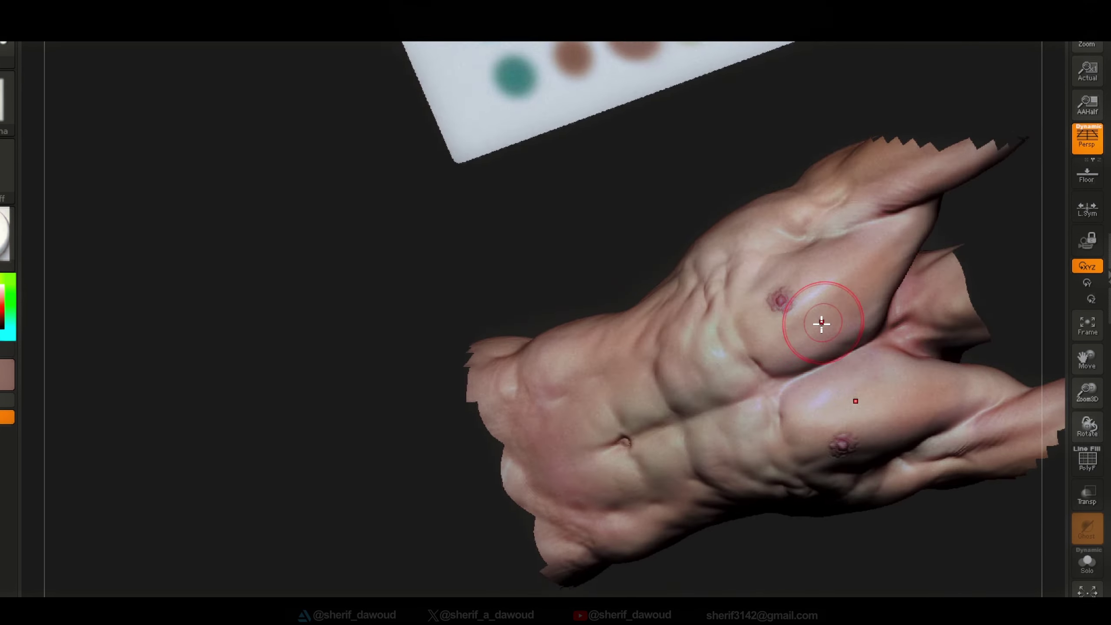
mouse_move(819, 322)
left_mouse_down()
mouse_move(757, 377)
mouse_move(838, 342)
mouse_move(753, 307)
mouse_move(541, 174)
mouse_move(568, 114)
mouse_move(754, 467)
left_mouse_up()
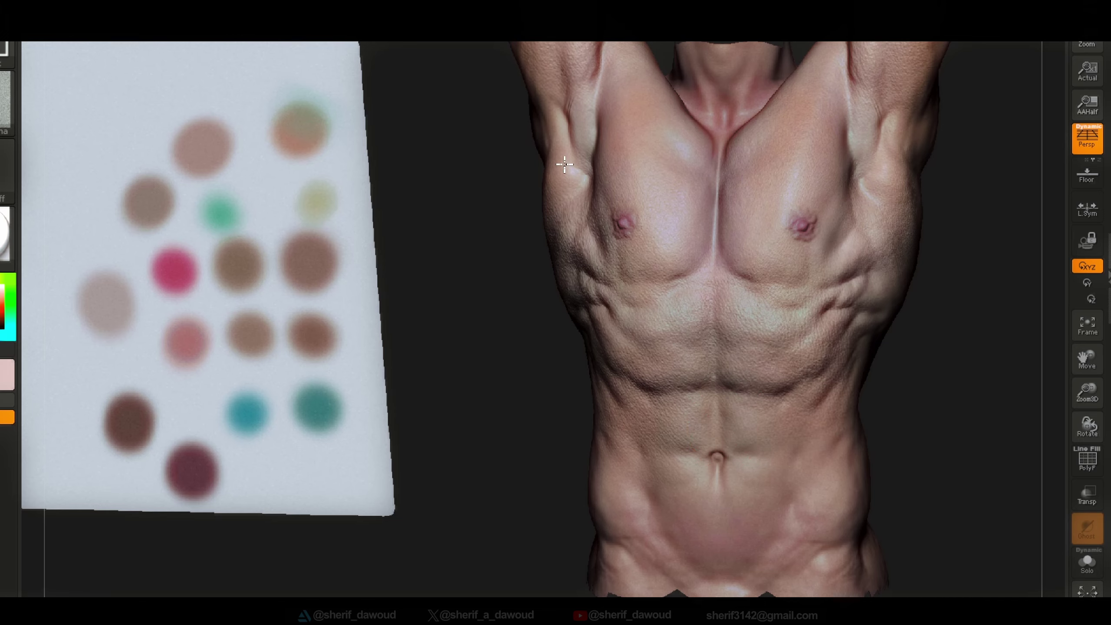
Zoom in on the chest and abs, then turn the torso sideways for Solo isolation.
left_click_drag(584, 142, 1063, 433)
left_click_drag(746, 219, 468, 532)
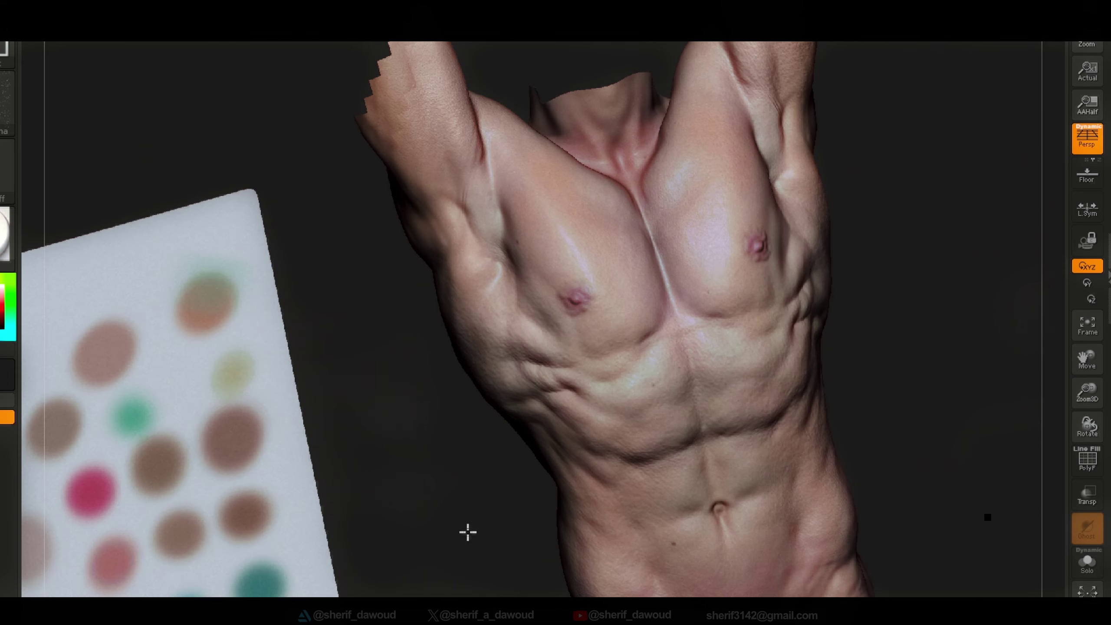
mouse_move(997, 356)
left_mouse_down()
mouse_move(503, 367)
mouse_move(1107, 280)
left_mouse_up()
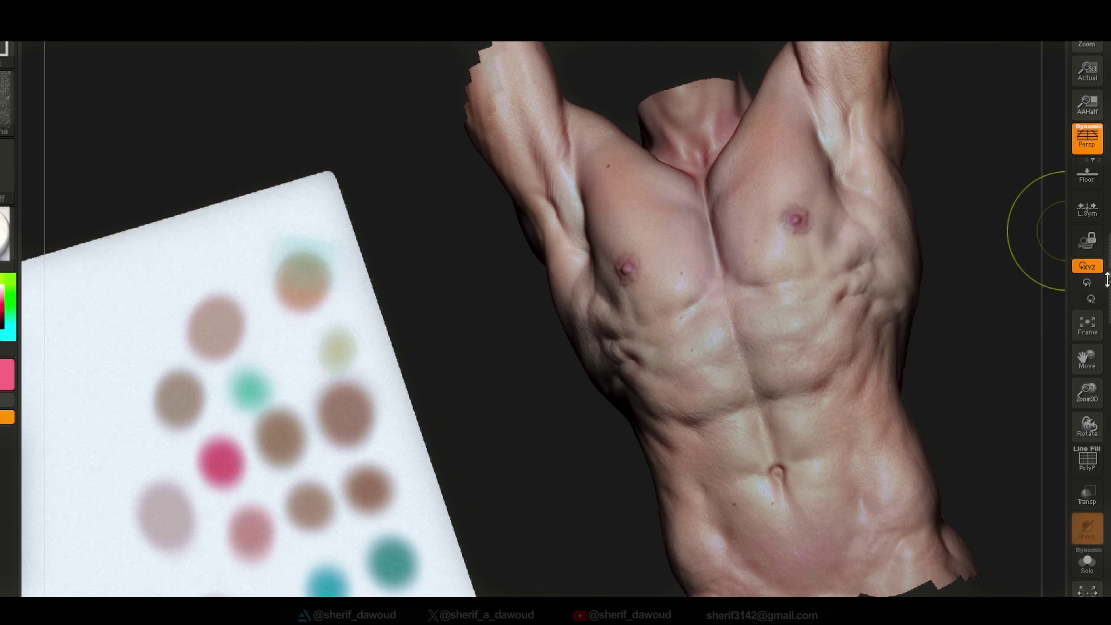
mouse_move(1095, 579)
left_mouse_down()
mouse_move(481, 178)
mouse_move(797, 547)
left_mouse_up()
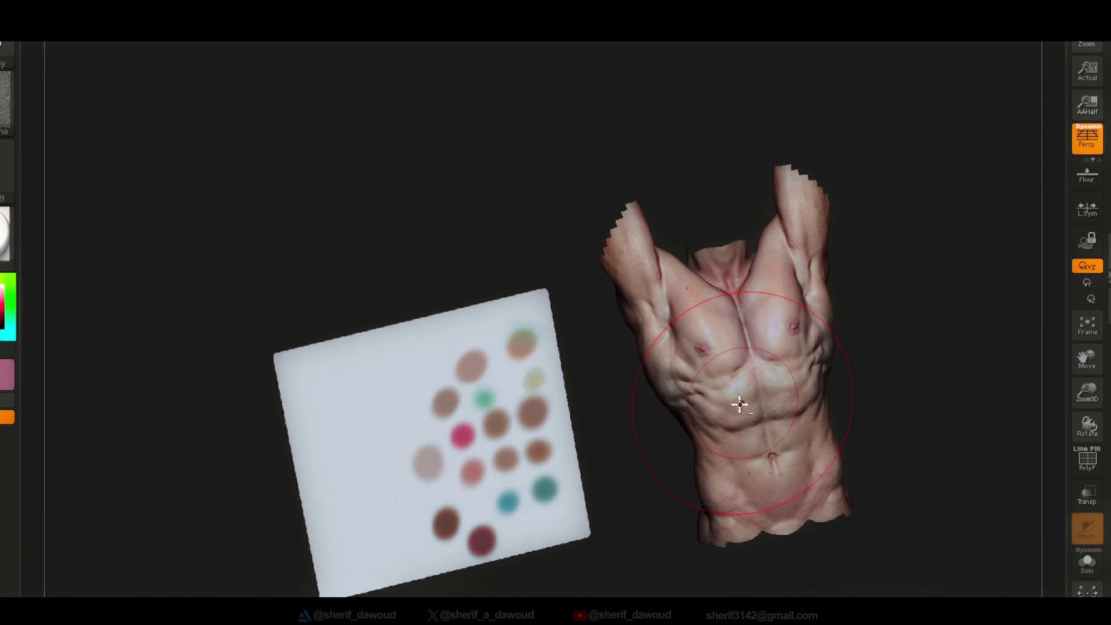
left_click_drag(833, 290, 784, 551)
key("space")
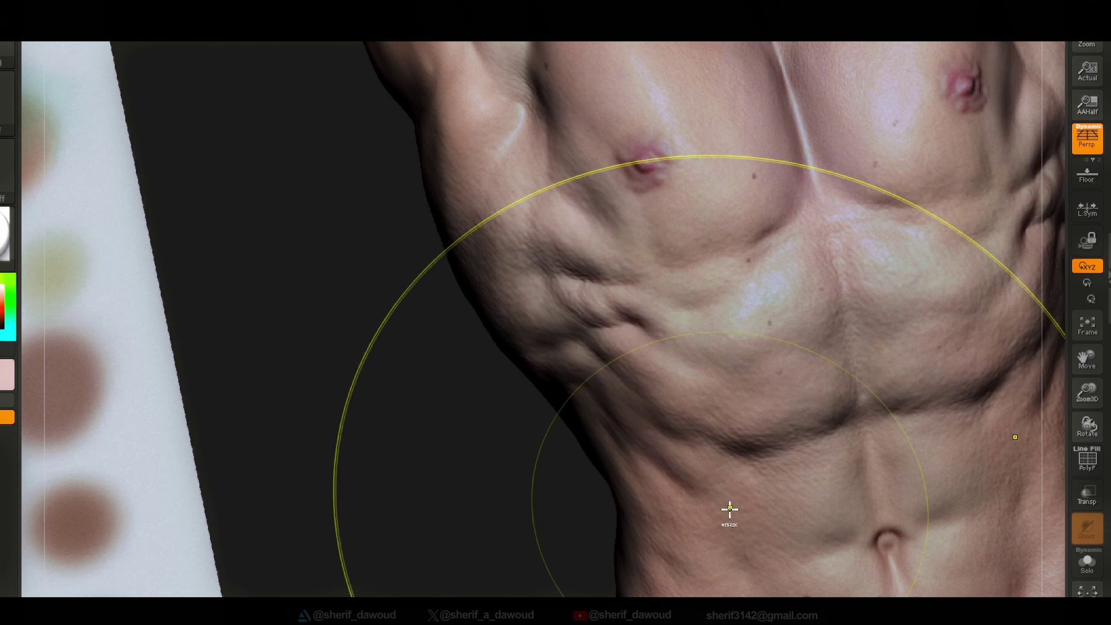
mouse_move(730, 510)
left_mouse_down()
mouse_move(798, 528)
mouse_move(1054, 353)
left_mouse_up()
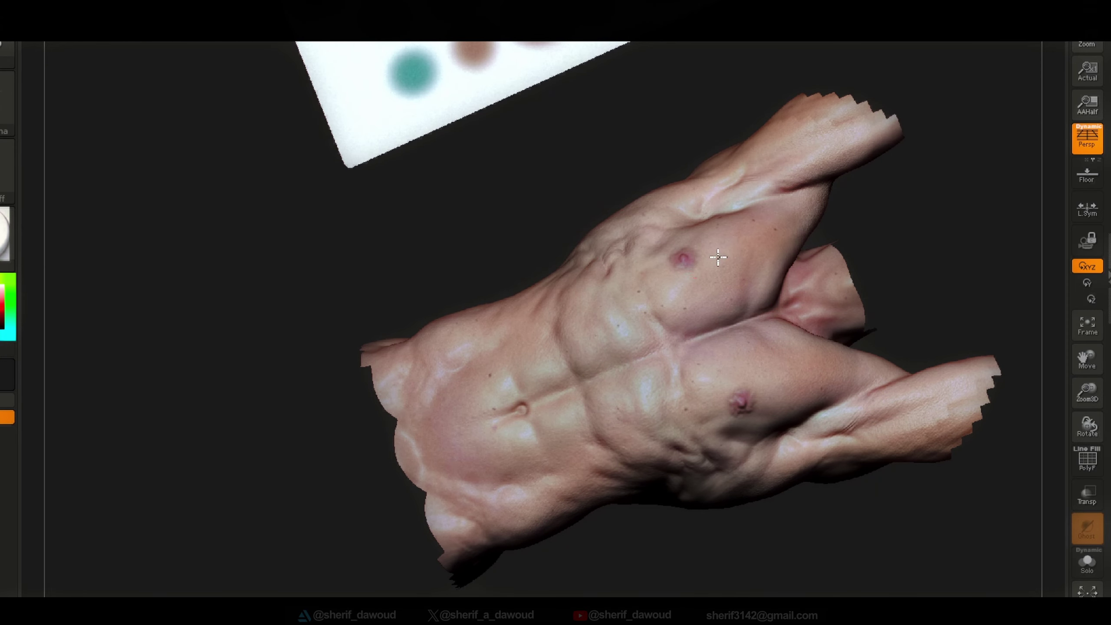
mouse_move(717, 257)
left_mouse_down()
mouse_move(588, 384)
mouse_move(605, 337)
left_mouse_up()
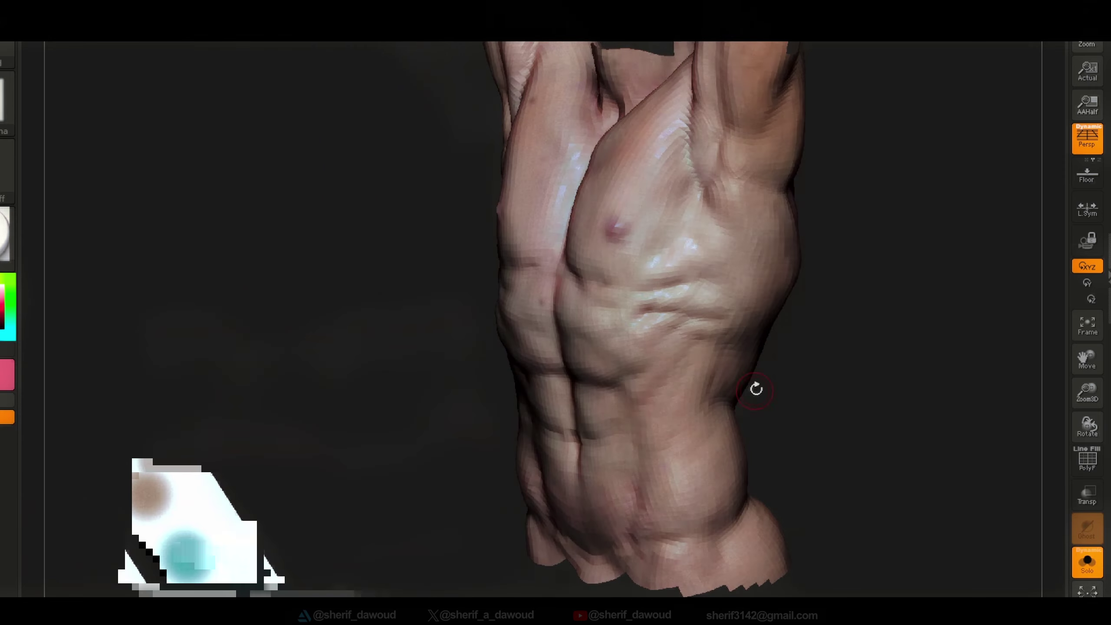
Orbit the soloed torso from several angles, then shift the view up and left.
mouse_move(726, 319)
right_mouse_down()
mouse_move(618, 397)
mouse_move(558, 226)
mouse_move(583, 342)
mouse_move(612, 288)
mouse_move(723, 373)
right_mouse_up()
right_click_drag(699, 304, 691, 417)
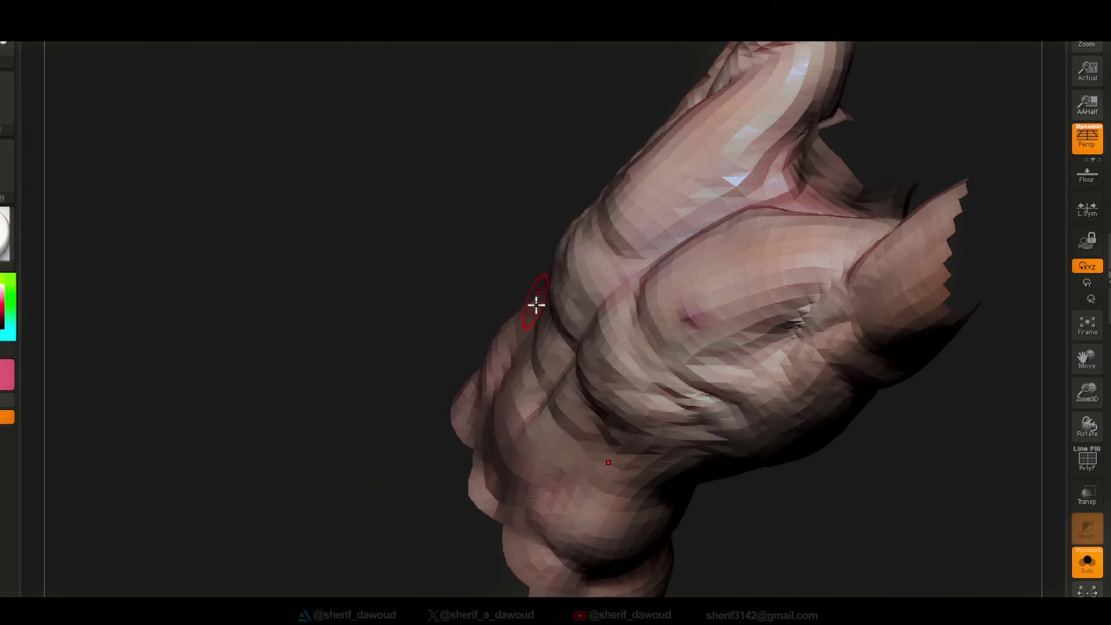
mouse_move(536, 304)
right_mouse_down()
mouse_move(558, 434)
mouse_move(465, 450)
right_mouse_up()
mouse_move(431, 405)
left_mouse_down()
mouse_move(479, 412)
mouse_move(551, 268)
left_mouse_up()
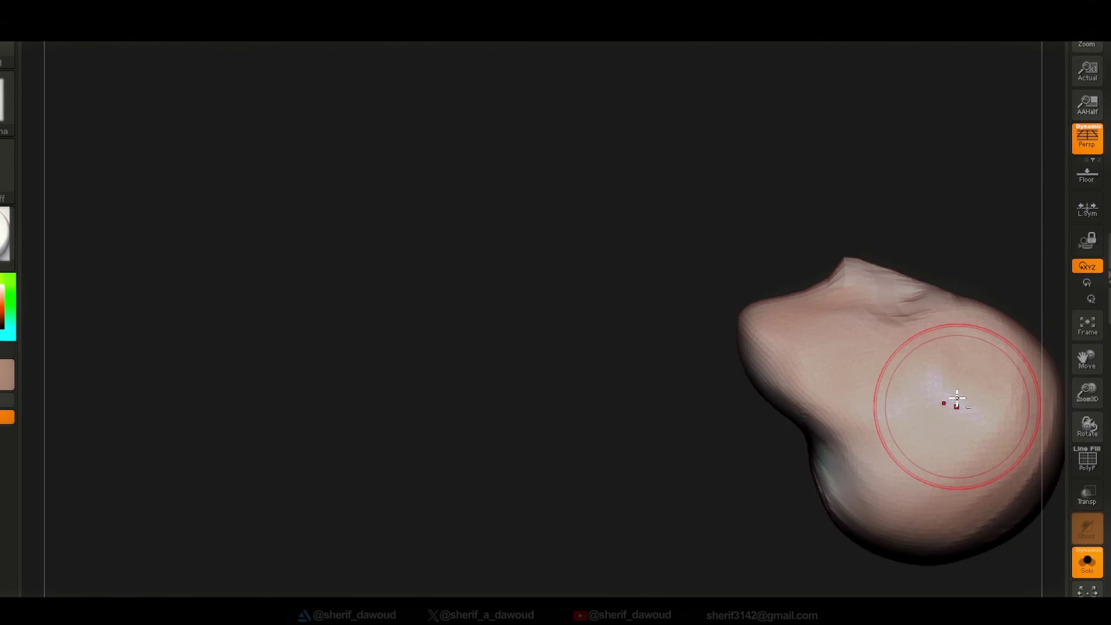
mouse_move(957, 398)
right_mouse_down()
mouse_move(658, 462)
mouse_move(832, 422)
right_mouse_up()
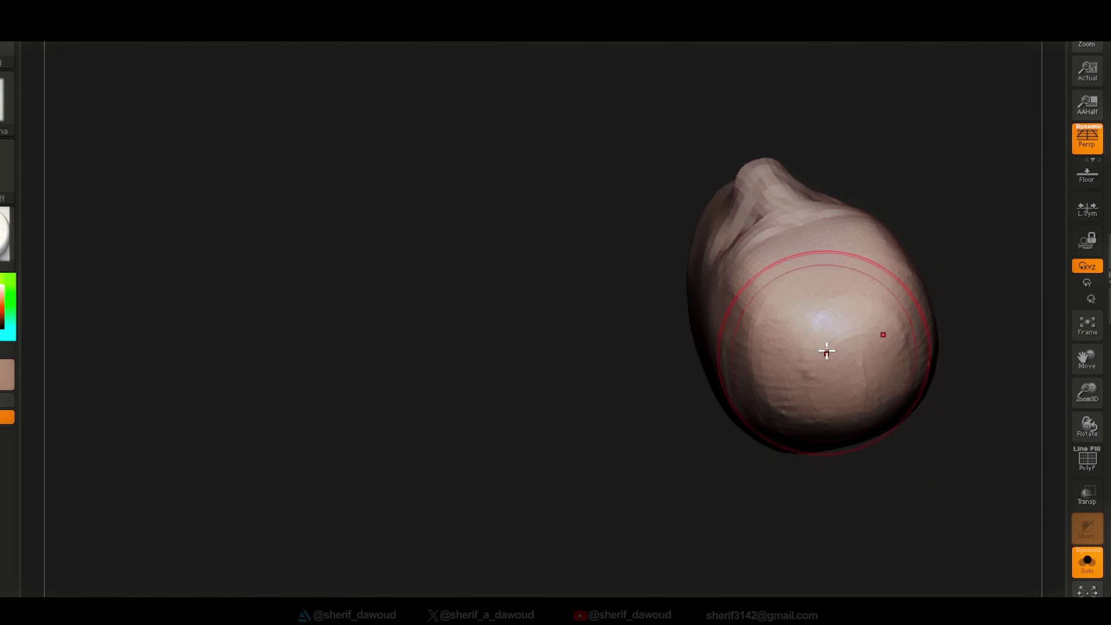
Orbit the bald head through side, three-quarter and profile views, ending front-on.
right_click_drag(826, 352, 703, 446)
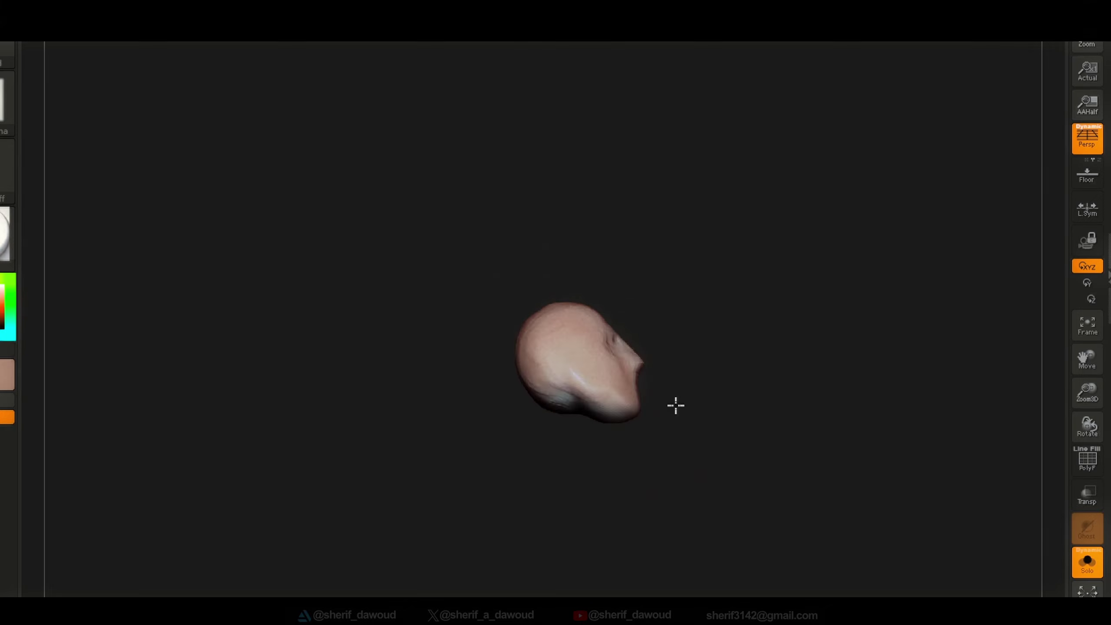
mouse_move(676, 406)
right_mouse_down()
mouse_move(615, 317)
mouse_move(605, 347)
mouse_move(596, 273)
mouse_move(644, 341)
right_mouse_up()
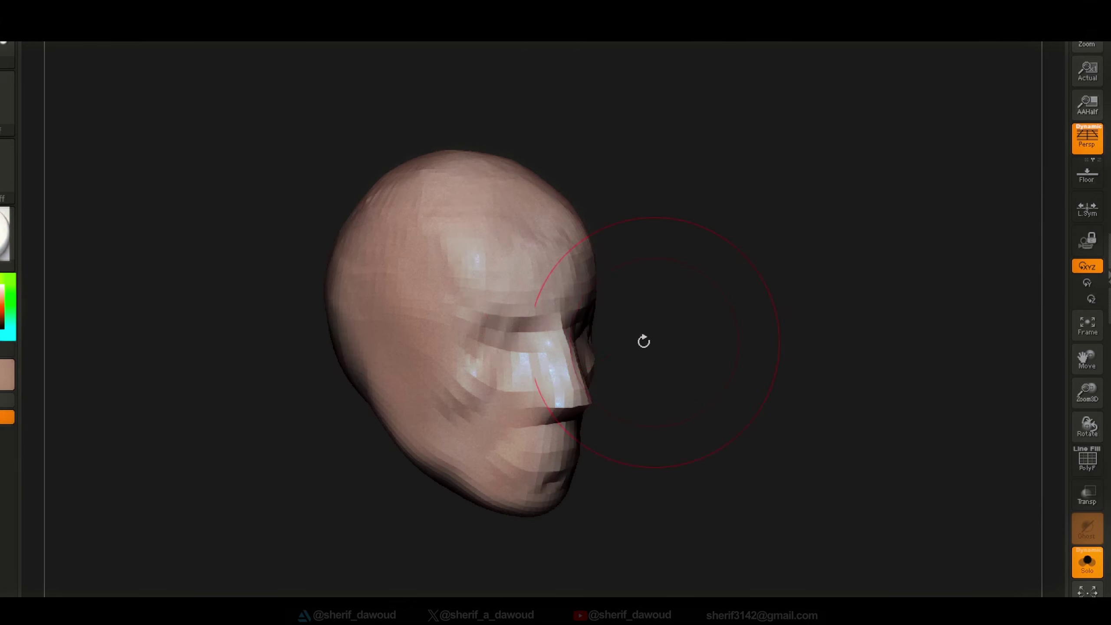
right_click_drag(489, 321, 561, 438)
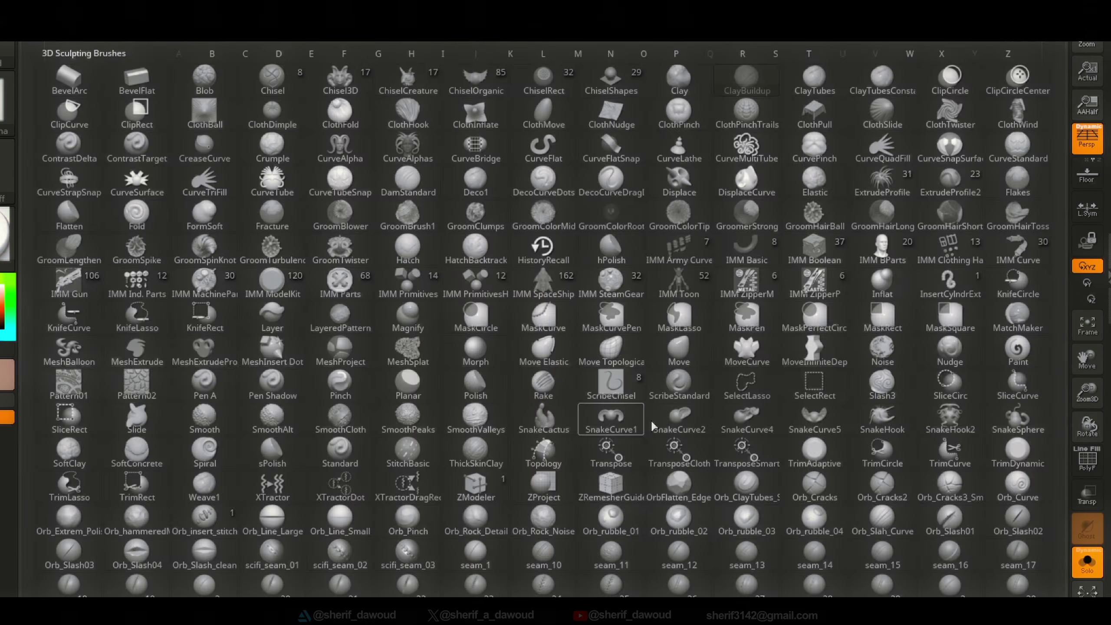
mouse_move(651, 418)
right_mouse_down()
mouse_move(569, 272)
mouse_move(607, 466)
right_mouse_up()
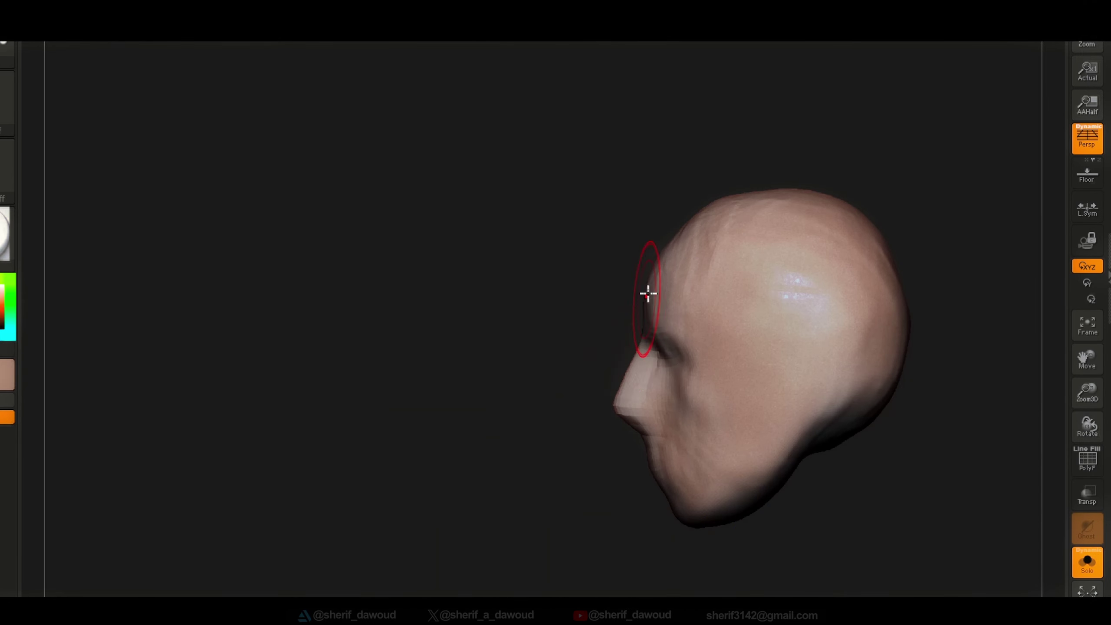
mouse_move(648, 293)
right_mouse_down()
mouse_move(585, 436)
mouse_move(602, 141)
mouse_move(689, 506)
right_mouse_up()
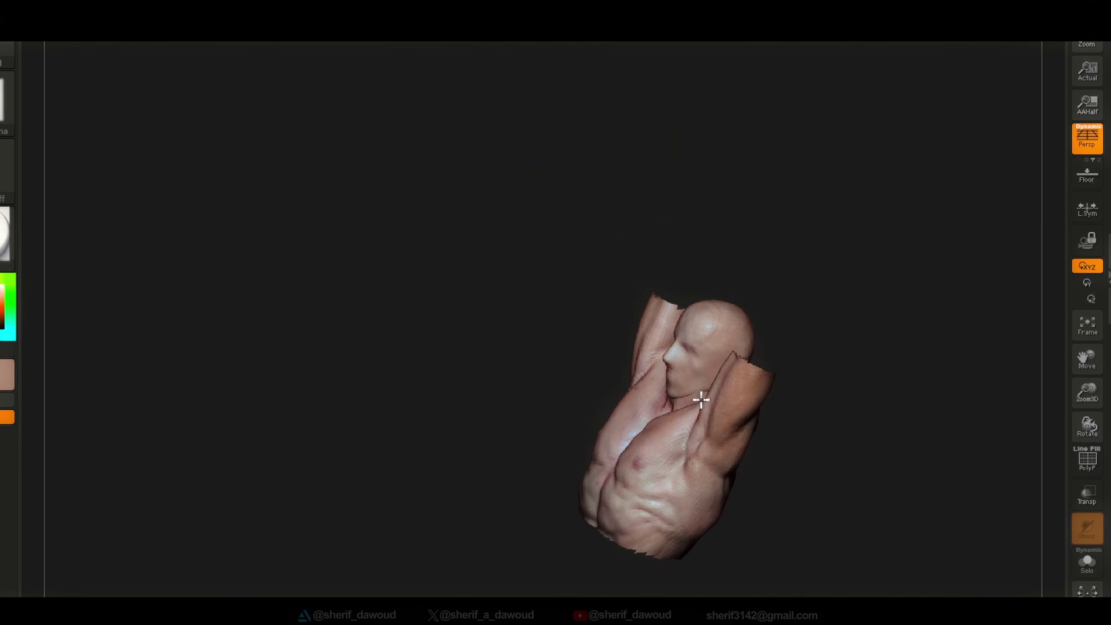
mouse_move(701, 399)
right_mouse_down()
mouse_move(625, 456)
mouse_move(605, 566)
mouse_move(593, 439)
mouse_move(654, 222)
mouse_move(671, 313)
right_mouse_up()
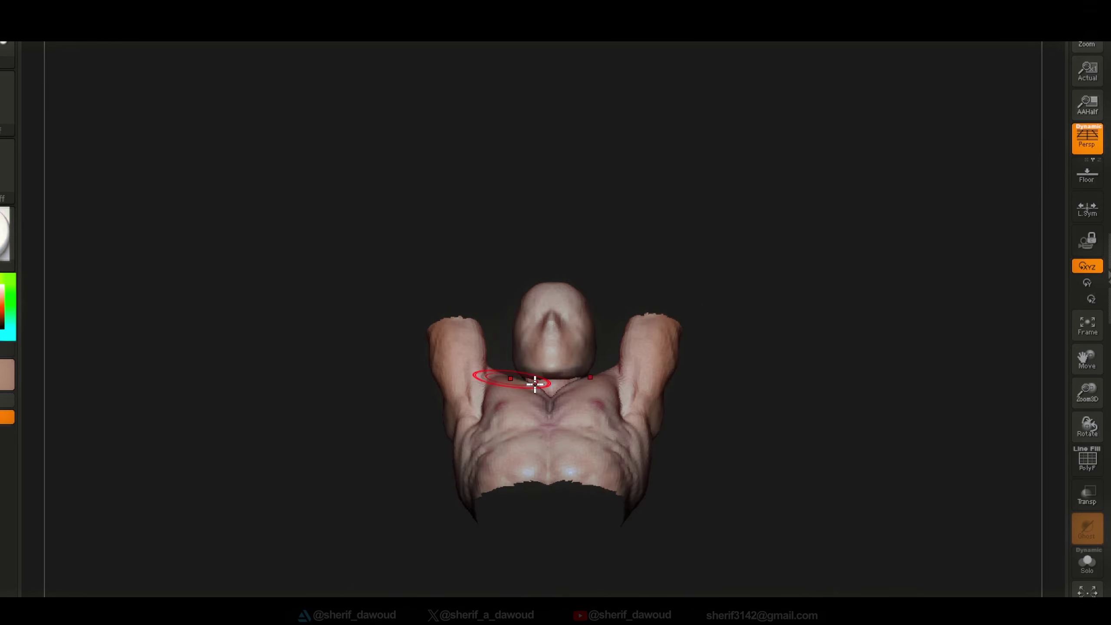
mouse_move(534, 383)
right_mouse_down()
mouse_move(526, 404)
mouse_move(372, 332)
mouse_move(397, 315)
mouse_move(439, 397)
mouse_move(339, 426)
mouse_move(337, 266)
mouse_move(392, 426)
mouse_move(377, 355)
mouse_move(228, 373)
mouse_move(297, 281)
mouse_move(332, 563)
mouse_move(257, 253)
mouse_move(317, 486)
mouse_move(290, 436)
mouse_move(277, 327)
mouse_move(572, 439)
mouse_move(582, 334)
mouse_move(526, 389)
mouse_move(543, 315)
mouse_move(518, 263)
mouse_move(543, 343)
mouse_move(585, 363)
mouse_move(538, 350)
mouse_move(576, 313)
mouse_move(620, 377)
mouse_move(556, 384)
mouse_move(801, 155)
right_mouse_up()
right_click(385, 341)
key("b")
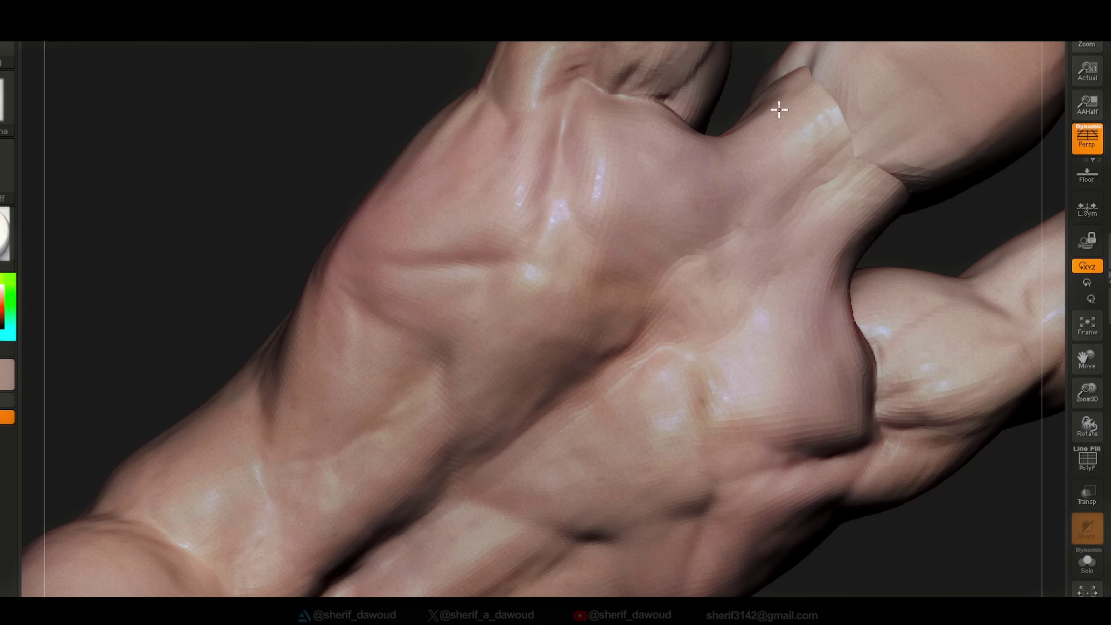
mouse_move(653, 346)
right_mouse_down()
mouse_move(699, 229)
mouse_move(640, 355)
mouse_move(519, 365)
mouse_move(503, 332)
mouse_move(548, 417)
mouse_move(777, 193)
mouse_move(781, 154)
mouse_move(752, 92)
mouse_move(688, 248)
right_mouse_up()
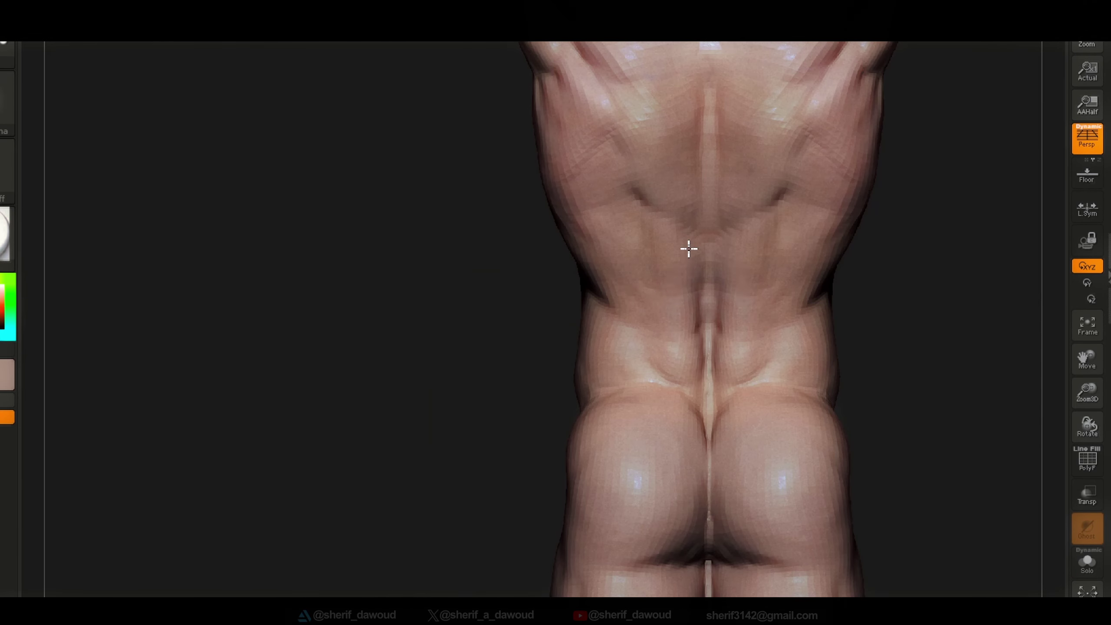
mouse_move(649, 339)
right_mouse_down()
mouse_move(714, 305)
mouse_move(506, 212)
right_mouse_up()
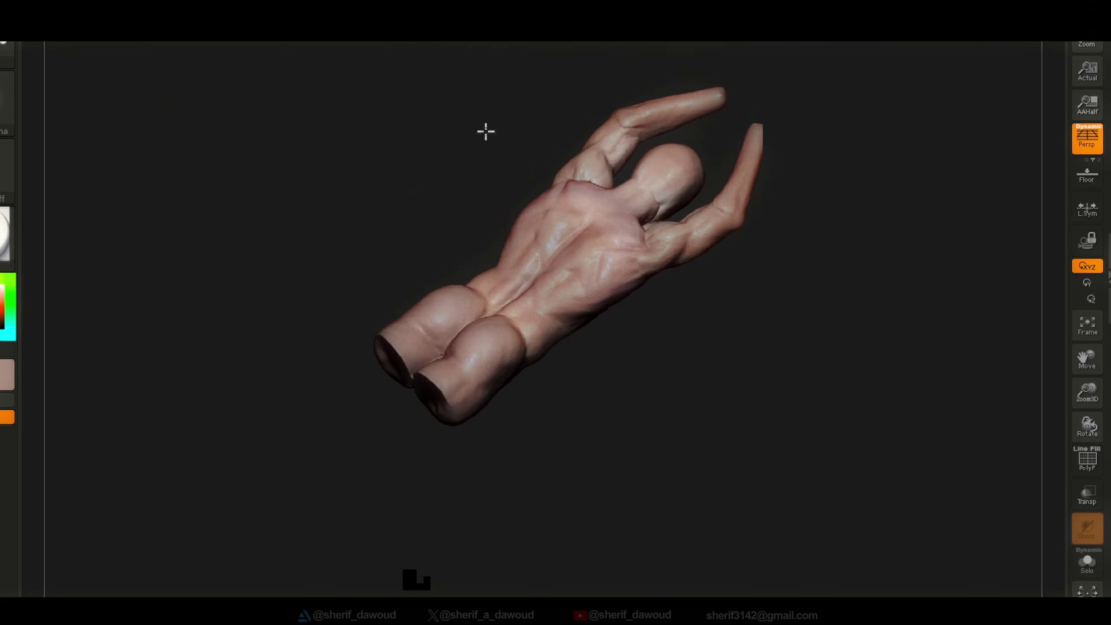
mouse_move(486, 132)
right_mouse_down()
mouse_move(514, 310)
mouse_move(506, 253)
mouse_move(491, 371)
mouse_move(556, 524)
mouse_move(399, 248)
mouse_move(389, 165)
right_mouse_up()
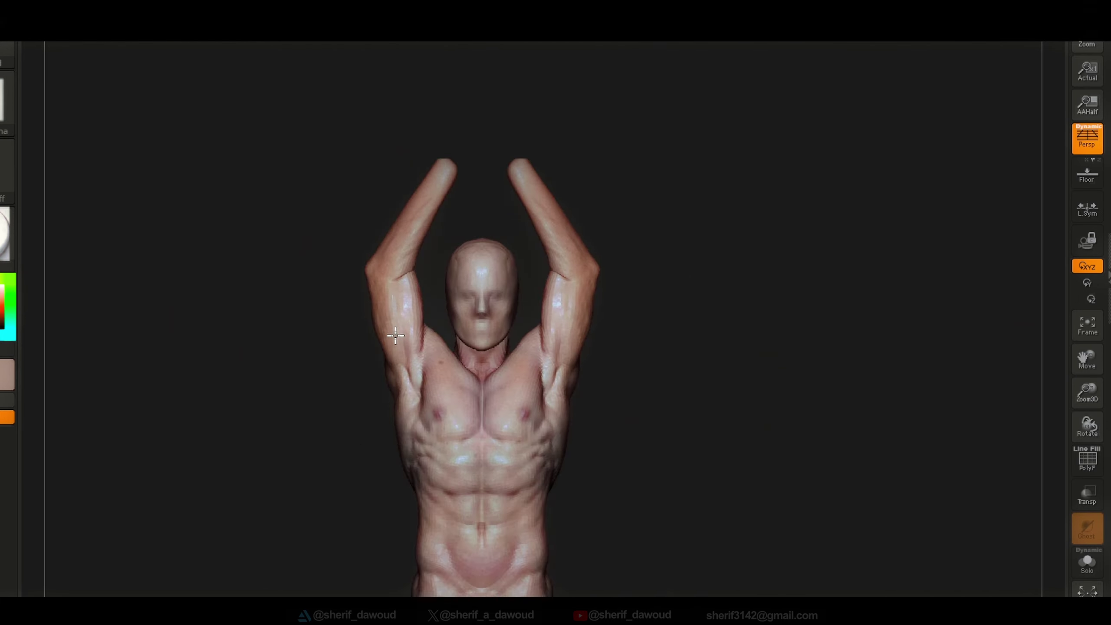
right_click_drag(395, 335, 428, 500)
right_click_drag(456, 436, 404, 301, "alt")
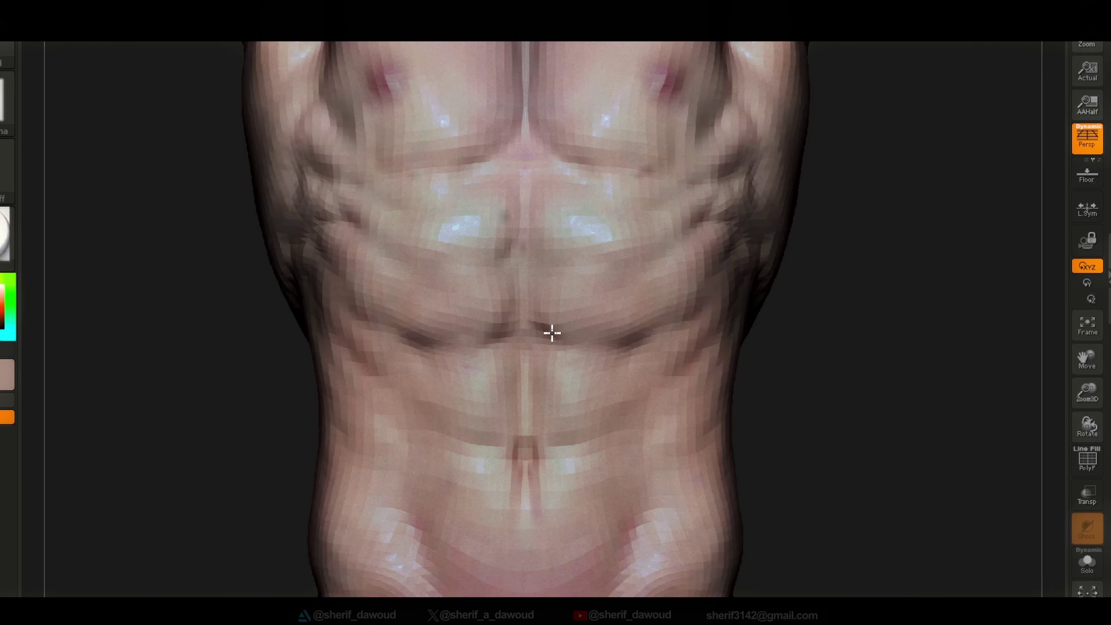
mouse_move(552, 333)
right_mouse_down()
mouse_move(694, 288)
mouse_move(603, 386)
mouse_move(706, 398)
mouse_move(635, 330)
mouse_move(600, 367)
mouse_move(603, 397)
mouse_move(558, 414)
mouse_move(761, 462)
mouse_move(630, 329)
right_mouse_up()
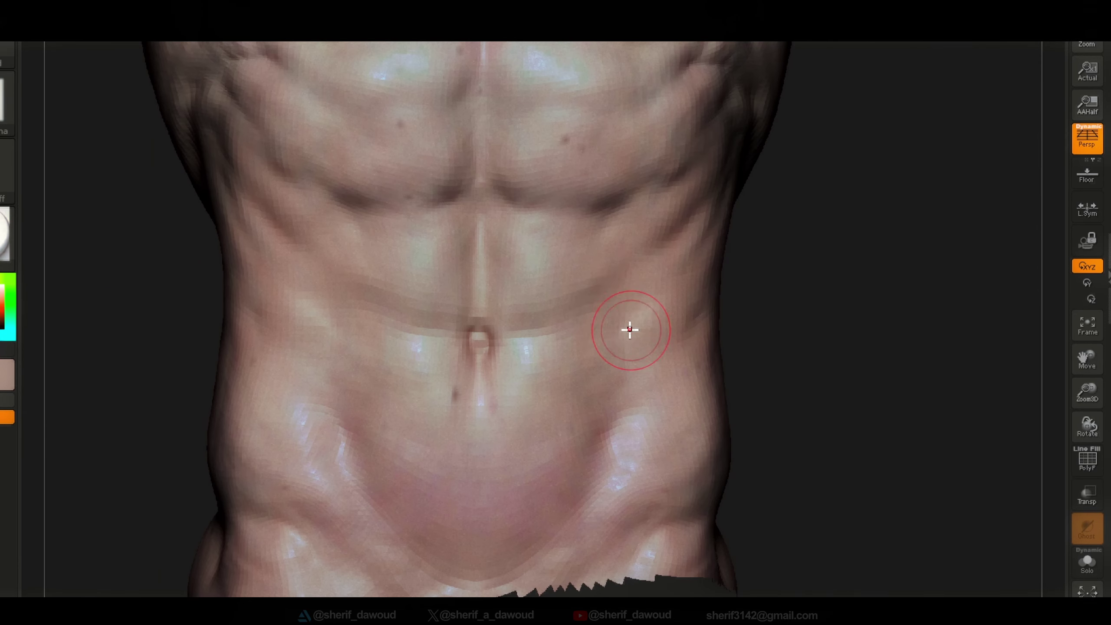
mouse_move(432, 585)
right_mouse_down()
mouse_move(389, 454)
mouse_move(320, 394)
mouse_move(384, 436)
mouse_move(230, 412)
mouse_move(258, 364)
mouse_move(258, 422)
mouse_move(330, 334)
mouse_move(257, 425)
mouse_move(400, 347)
mouse_move(603, 95)
mouse_move(327, 280)
right_mouse_up()
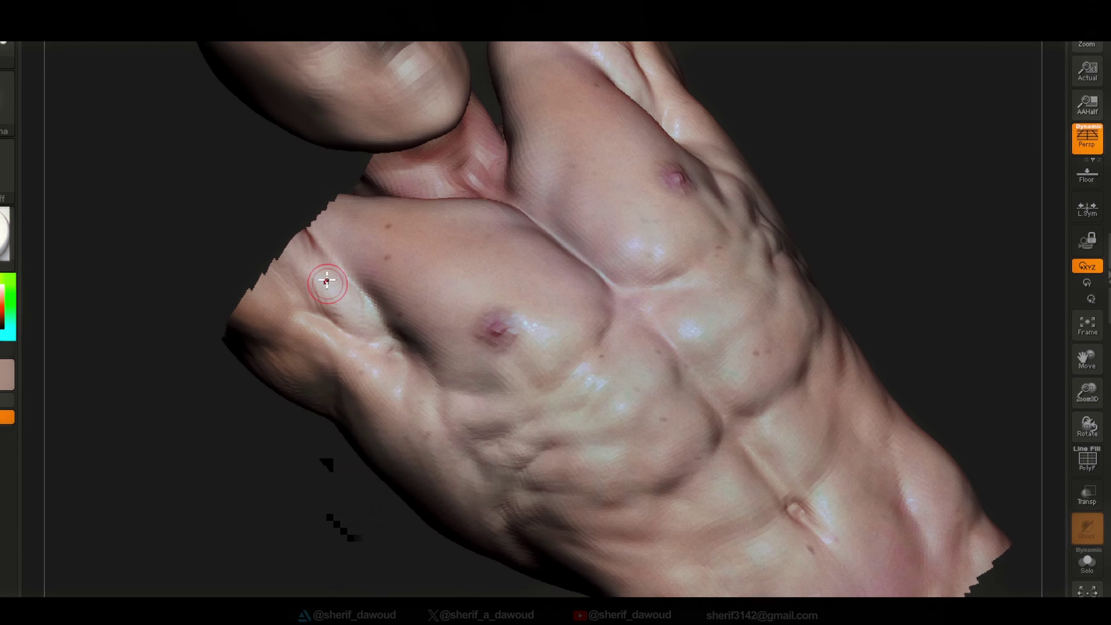
right_click_drag(344, 343, 1062, 477)
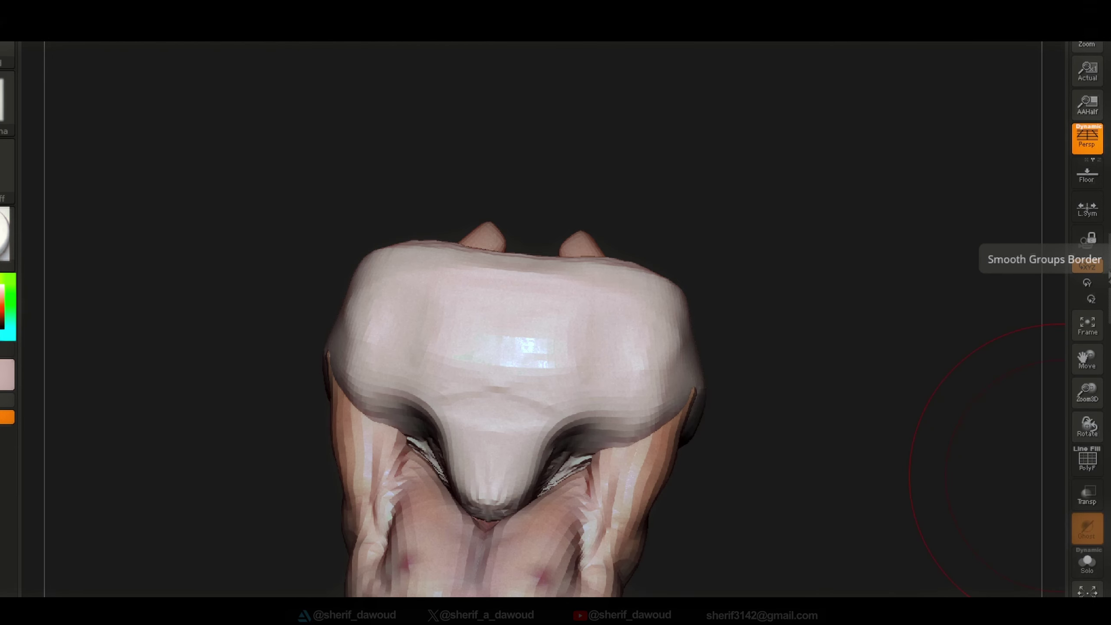
Orbit the raised-arm figure from top-down to front-on and side views.
mouse_move(670, 378)
right_mouse_down()
mouse_move(618, 440)
mouse_move(669, 400)
right_mouse_up()
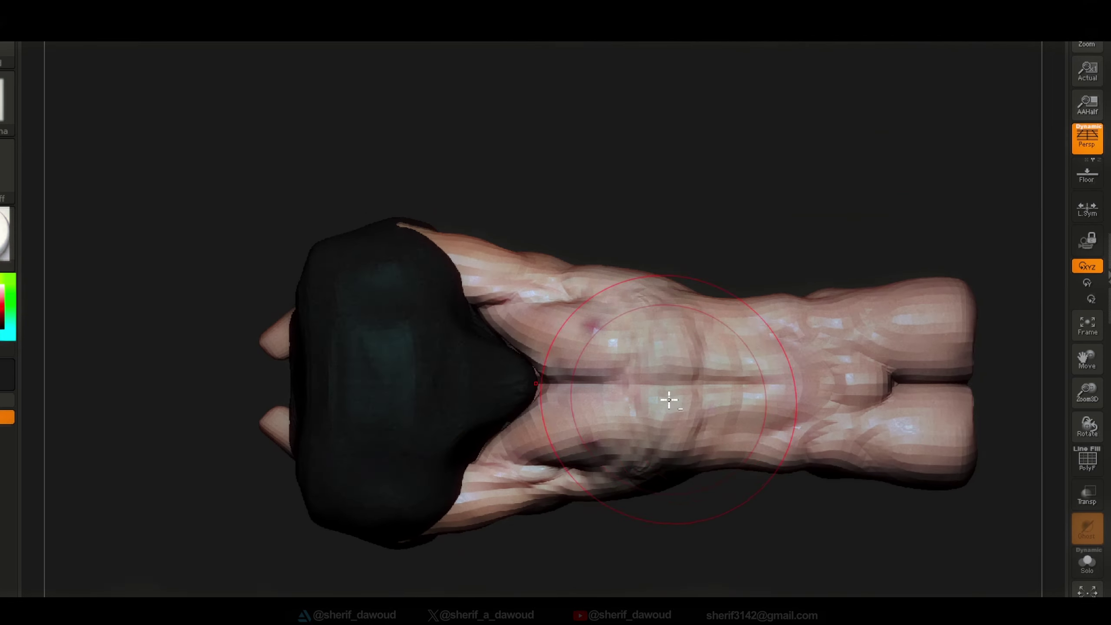
mouse_move(743, 303)
right_mouse_down()
mouse_move(726, 308)
mouse_move(682, 221)
mouse_move(632, 218)
right_mouse_up()
right_click(772, 198)
key("b")
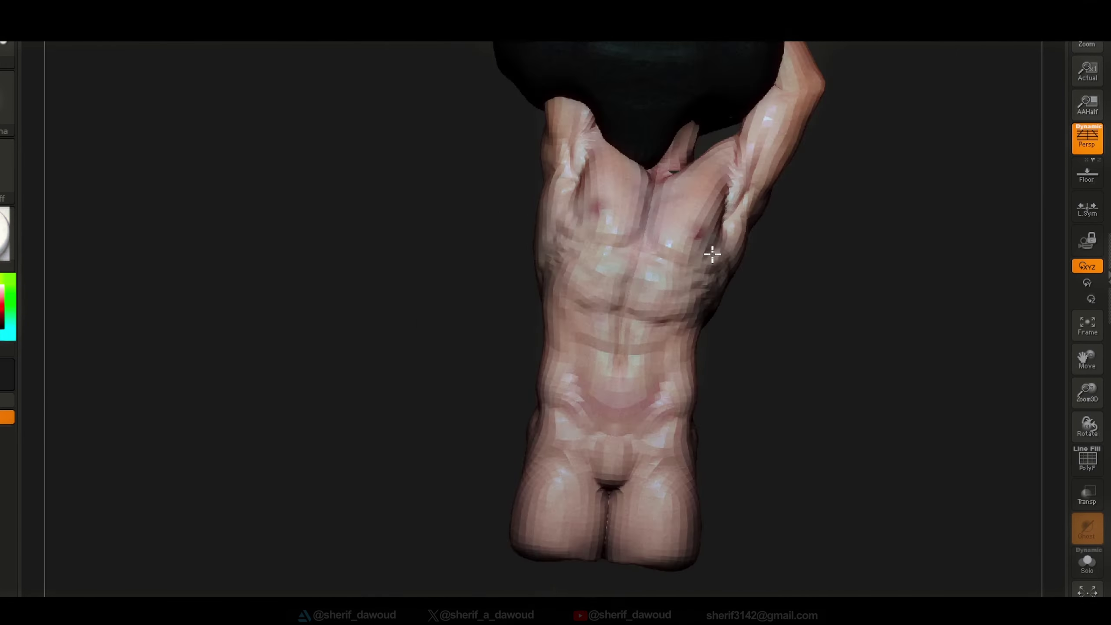
mouse_move(712, 253)
right_mouse_down()
mouse_move(685, 300)
mouse_move(650, 269)
mouse_move(597, 319)
mouse_move(523, 285)
mouse_move(669, 412)
mouse_move(748, 372)
mouse_move(717, 286)
right_mouse_up()
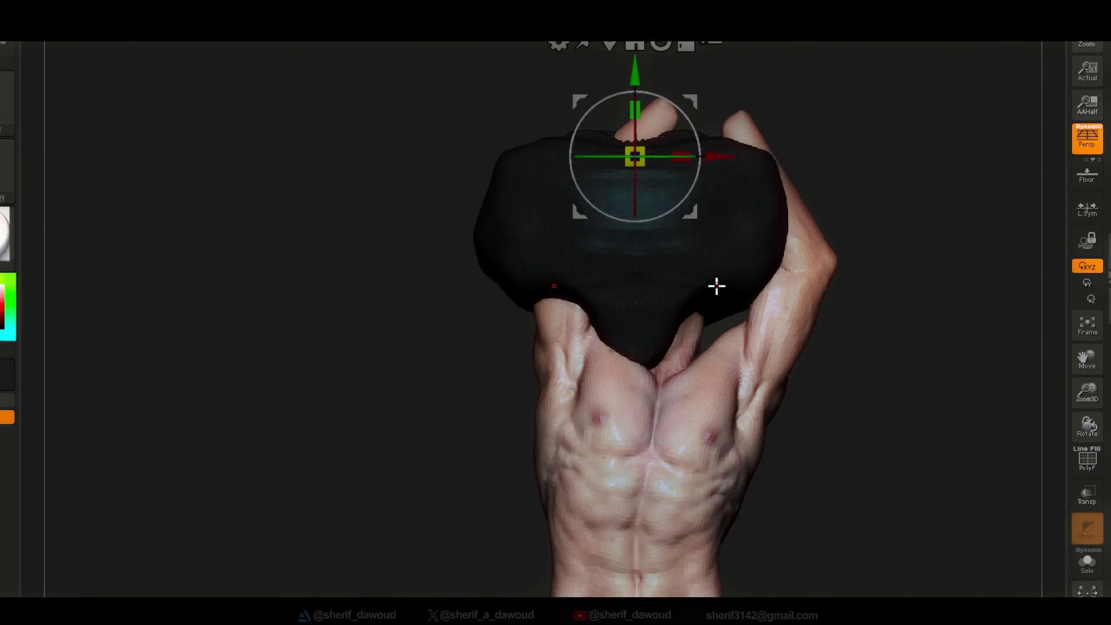
mouse_move(880, 468)
right_mouse_down()
mouse_move(702, 236)
mouse_move(575, 244)
mouse_move(610, 142)
mouse_move(660, 187)
mouse_move(670, 377)
mouse_move(665, 352)
mouse_move(804, 238)
right_mouse_up()
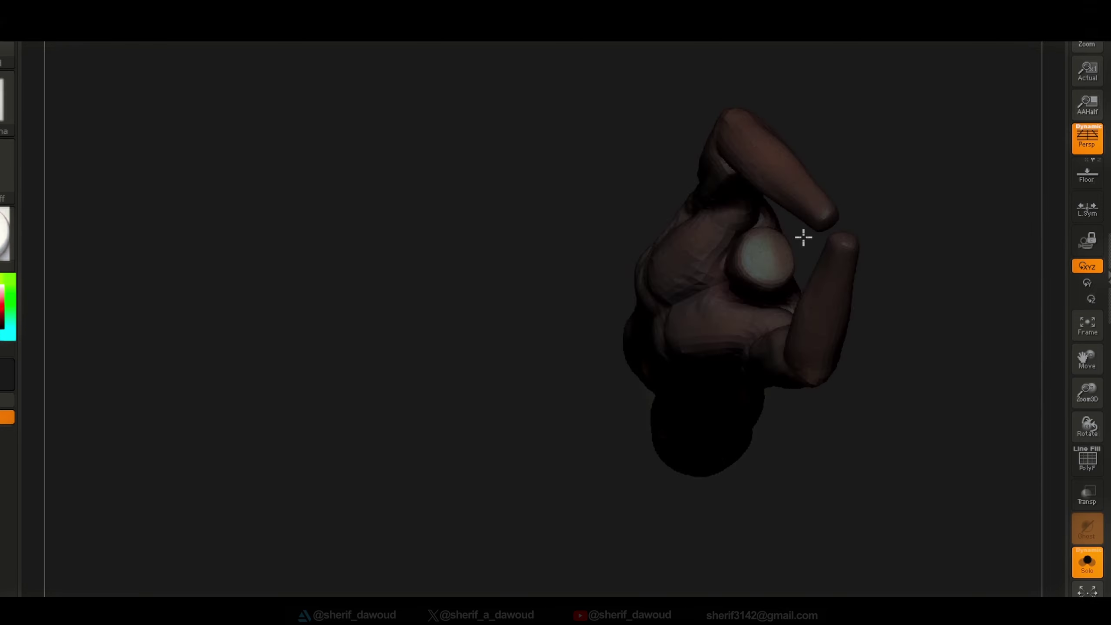
Orbit to inspect the raised arm, then mask off the hip region.
right_click_drag(858, 330, 853, 237)
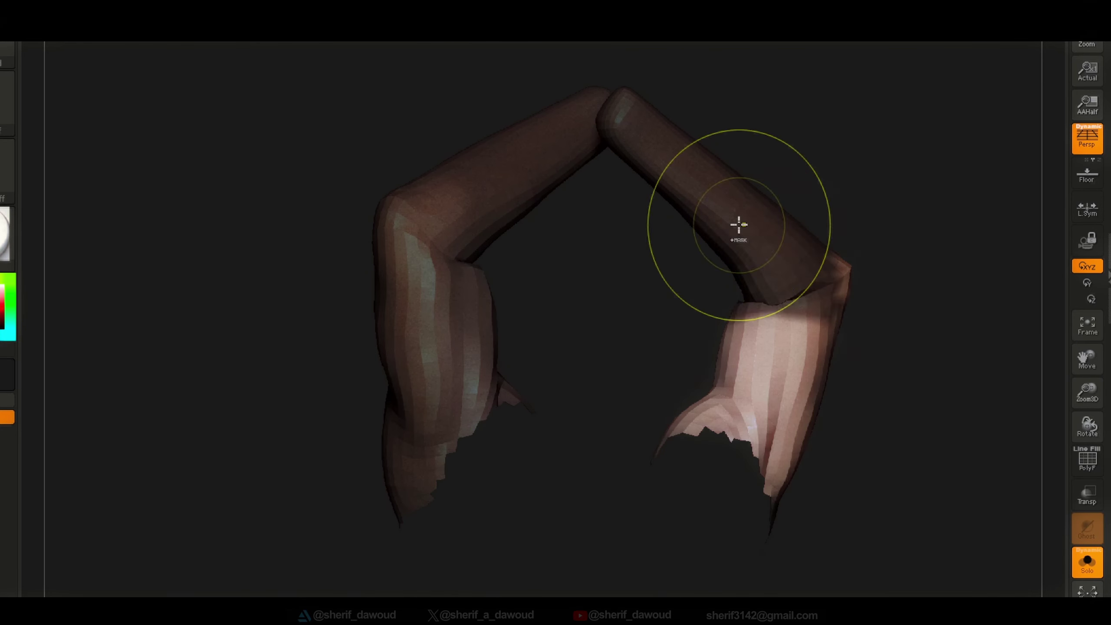
right_click_drag(868, 397, 751, 222)
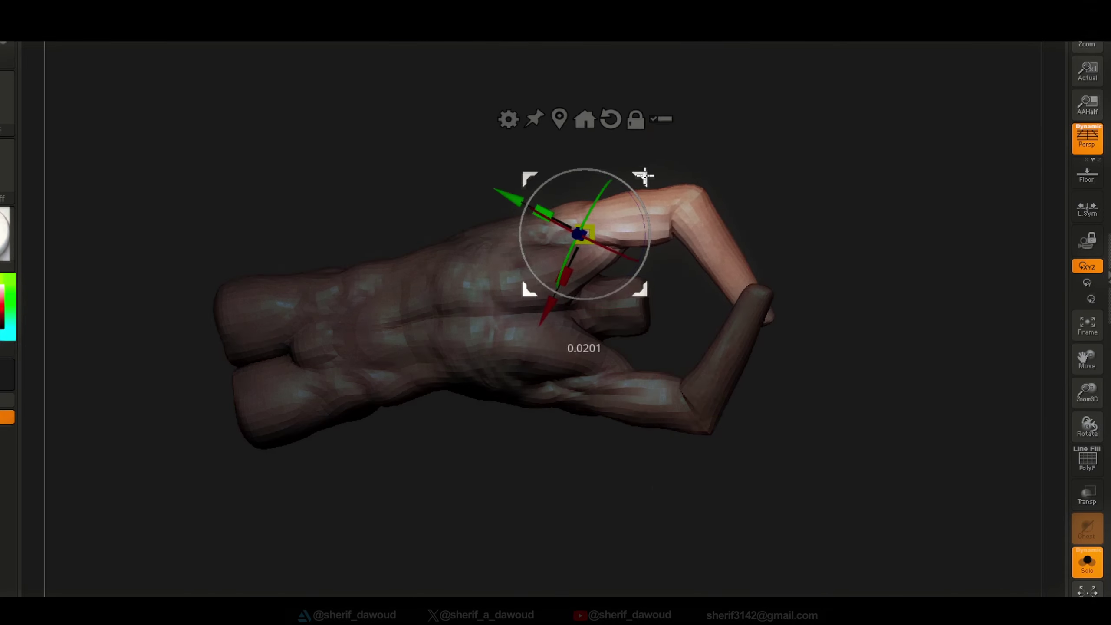
mouse_move(703, 233)
right_mouse_down()
mouse_move(831, 230)
mouse_move(741, 229)
mouse_move(608, 466)
mouse_move(667, 493)
mouse_move(548, 290)
mouse_move(595, 419)
right_mouse_up()
left_click_drag(676, 186, 676, 404, "ctrl")
mouse_move(676, 405)
right_mouse_down()
mouse_move(491, 310)
mouse_move(496, 298)
mouse_move(371, 372)
mouse_move(352, 421)
mouse_move(608, 248)
mouse_move(878, 374)
mouse_move(726, 247)
mouse_move(759, 246)
mouse_move(627, 402)
mouse_move(665, 377)
mouse_move(560, 551)
mouse_move(464, 449)
mouse_move(886, 129)
mouse_move(719, 370)
right_mouse_up()
Make the shorts the active subtool and check the chest and abs with the PolyF wireframe.
key("shift+f")
left_click(719, 370, "alt")
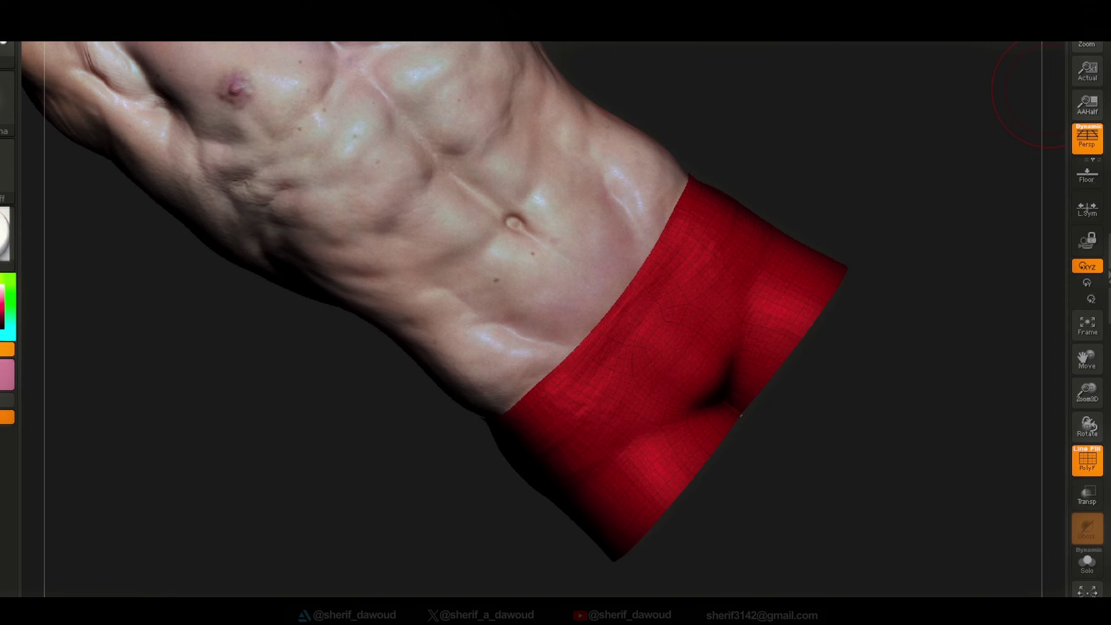
mouse_move(703, 362)
right_mouse_down()
mouse_move(618, 362)
mouse_move(640, 446)
mouse_move(568, 437)
mouse_move(628, 338)
right_mouse_up()
key("space")
mouse_move(549, 374)
right_mouse_down()
mouse_move(628, 485)
mouse_move(634, 357)
mouse_move(560, 457)
mouse_move(587, 291)
mouse_move(664, 222)
mouse_move(529, 302)
mouse_move(603, 461)
mouse_move(607, 389)
right_mouse_up()
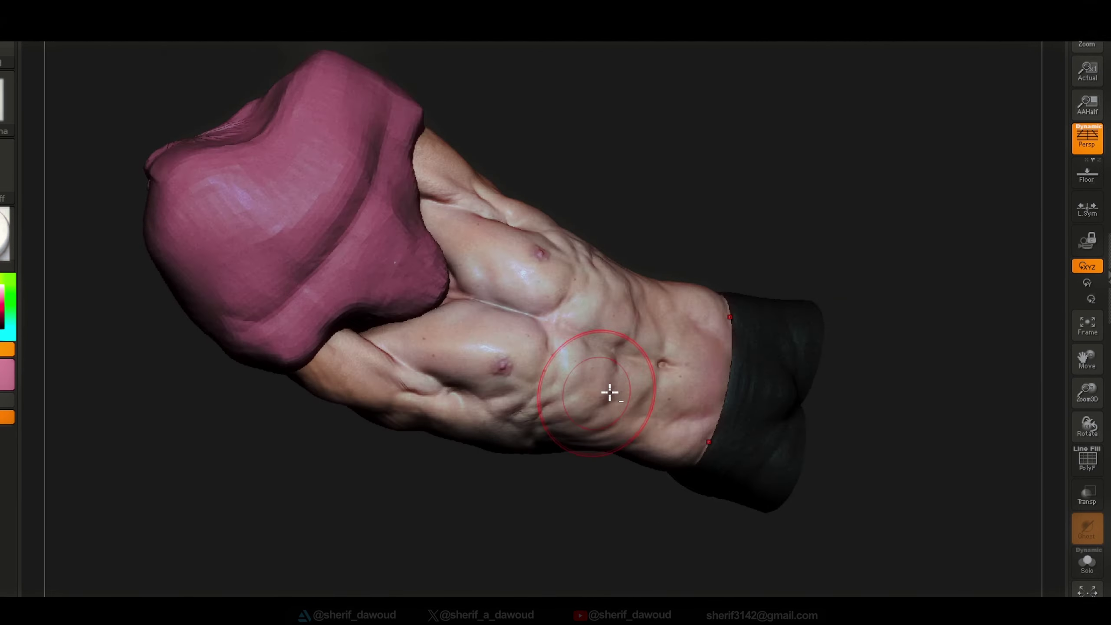
key("space")
mouse_move(246, 334)
right_mouse_down()
mouse_move(347, 379)
mouse_move(566, 422)
mouse_move(556, 459)
mouse_move(533, 466)
mouse_move(446, 404)
mouse_move(573, 411)
right_mouse_up()
key("shift+f")
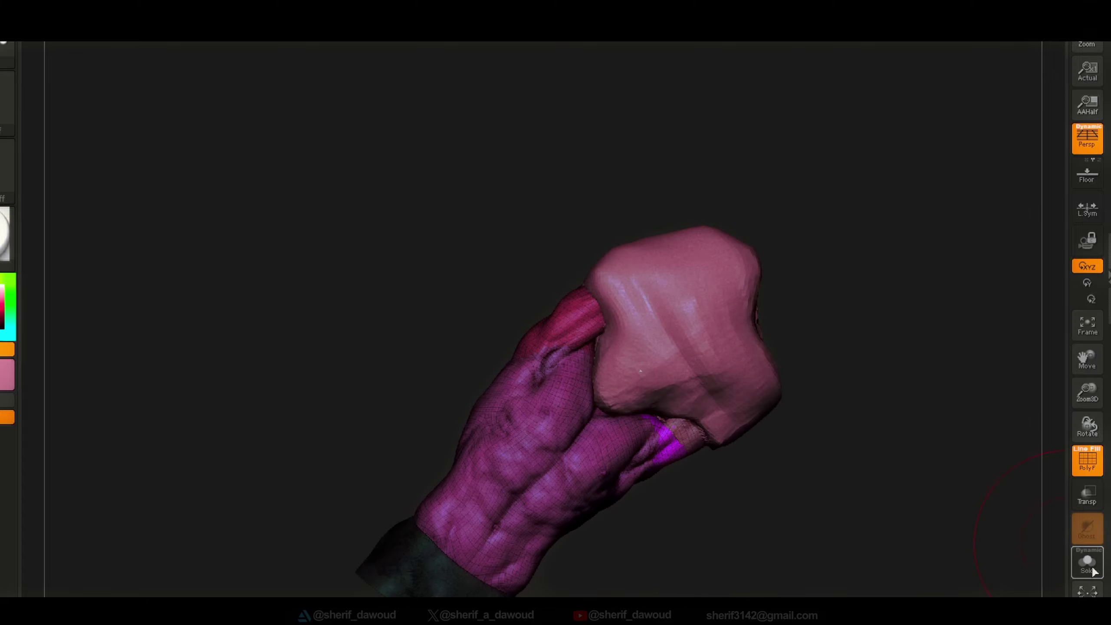
Re-angle the raised forearm with the Transpose move gizmo, checking from above and the side.
key("w")
right_click_drag(688, 443, 718, 455)
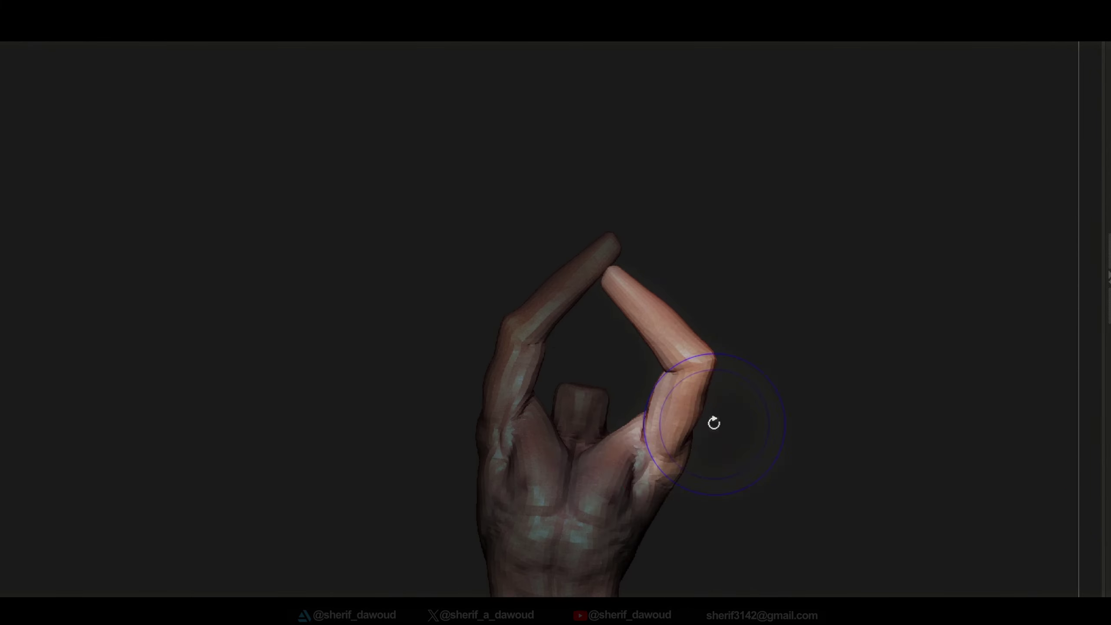
mouse_move(666, 525)
right_mouse_down()
mouse_move(669, 459)
mouse_move(643, 471)
mouse_move(604, 333)
mouse_move(578, 298)
mouse_move(660, 285)
right_mouse_up()
key("w")
key("q")
mouse_move(634, 320)
right_mouse_down()
mouse_move(478, 231)
mouse_move(481, 261)
right_mouse_up()
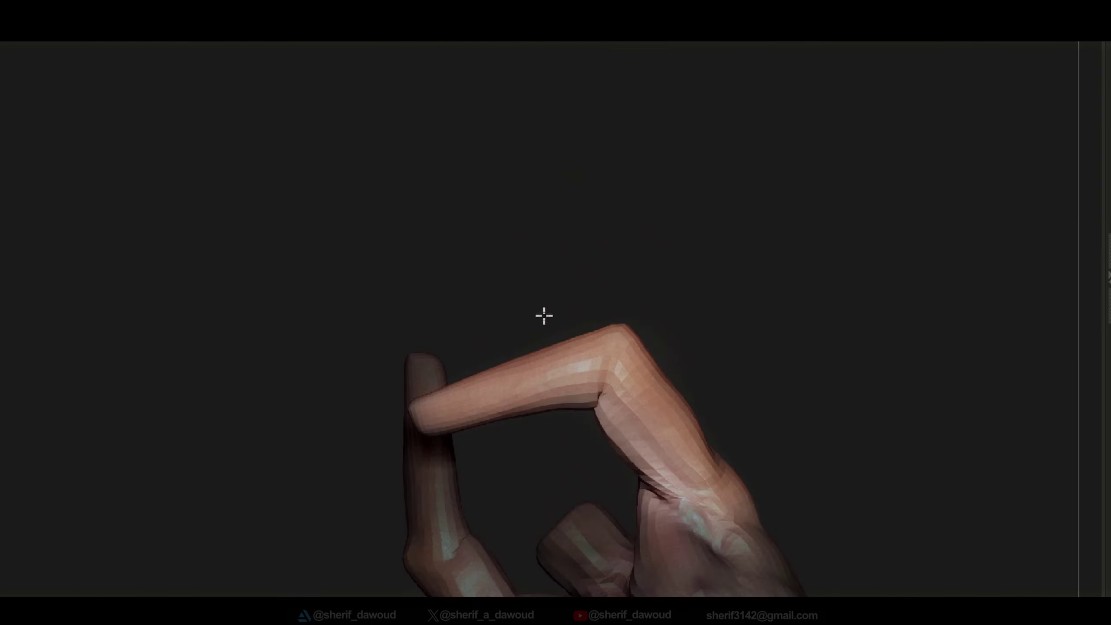
key("w")
mouse_move(544, 316)
right_mouse_down()
mouse_move(581, 302)
mouse_move(645, 330)
right_mouse_up()
mouse_move(876, 308)
right_mouse_down()
mouse_move(833, 230)
mouse_move(712, 379)
mouse_move(736, 285)
mouse_move(645, 415)
mouse_move(618, 384)
right_mouse_up()
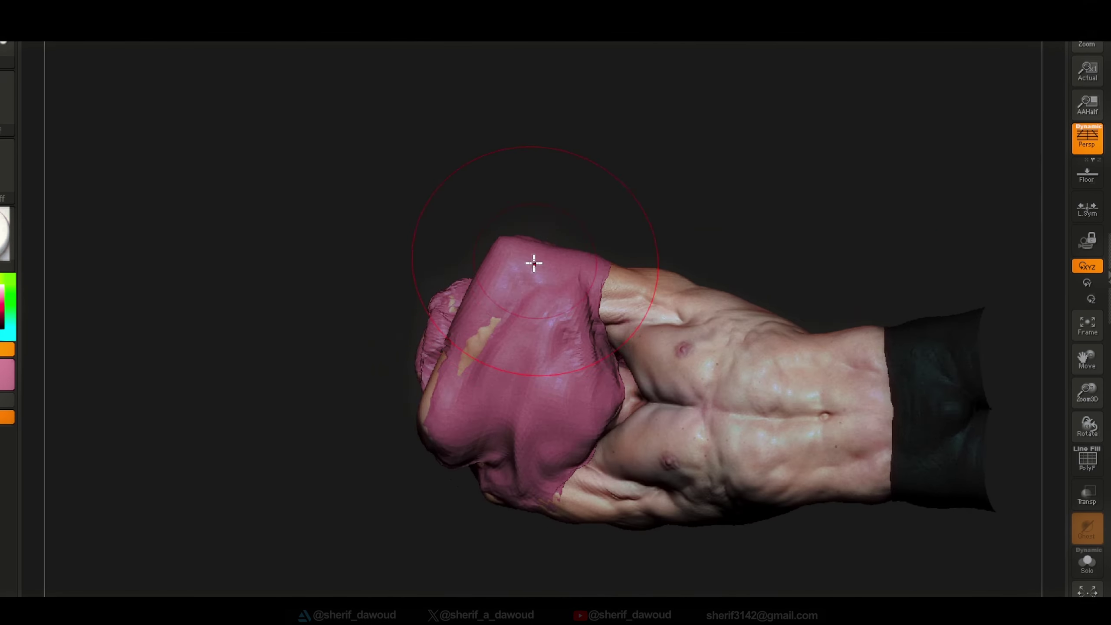
Select the ClothMove brush from the sculpting brush list.
mouse_move(436, 277)
right_mouse_down()
mouse_move(453, 293)
mouse_move(335, 243)
mouse_move(363, 320)
right_mouse_up()
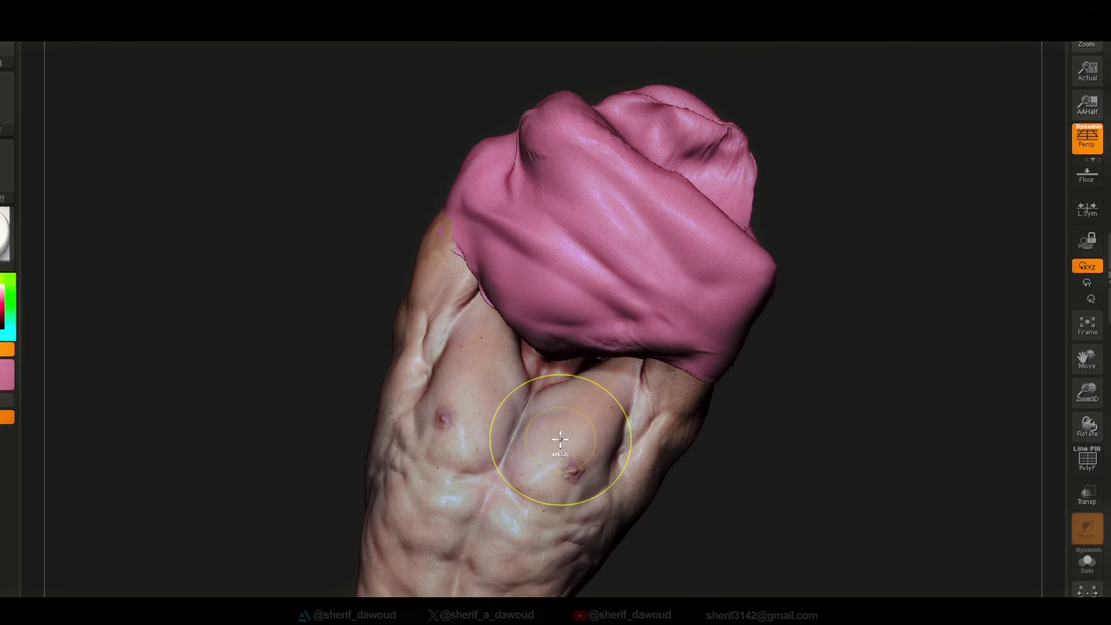
mouse_move(559, 308)
right_mouse_down()
mouse_move(545, 268)
mouse_move(545, 340)
mouse_move(732, 364)
mouse_move(634, 359)
right_mouse_up()
key("b")
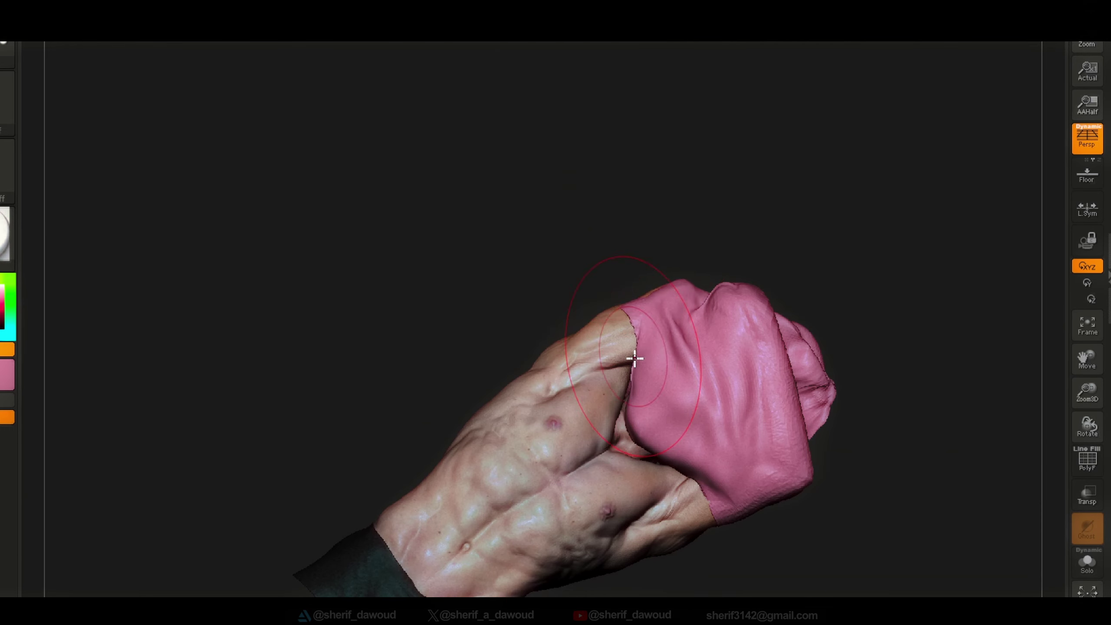
key("b")
left_click(643, 124)
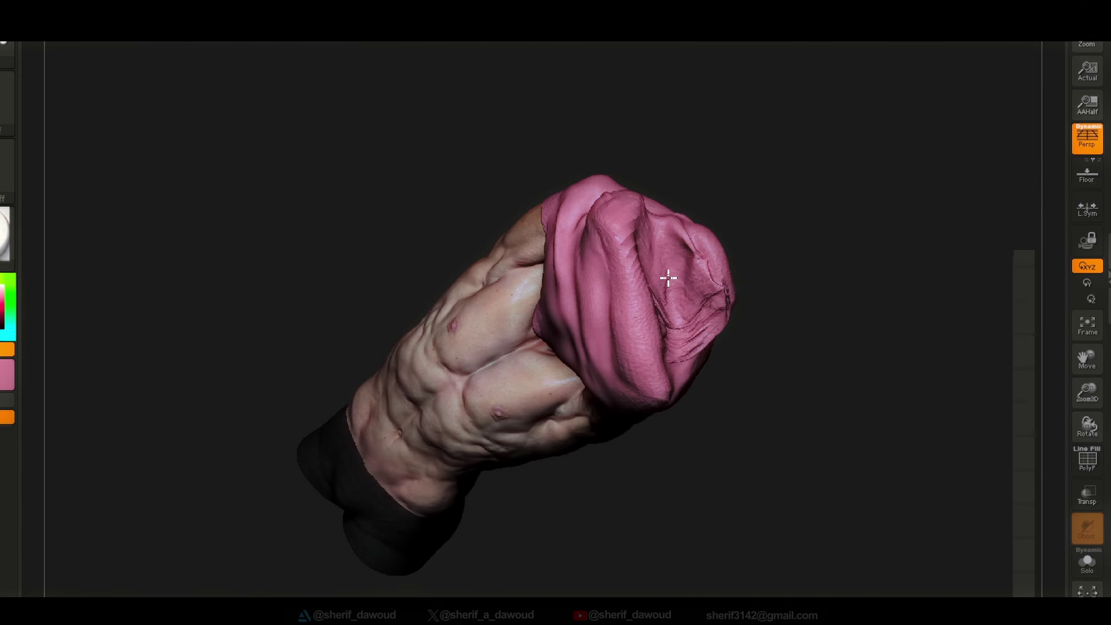
Work the pink cloth around the raised arms and torso with ClothMove, orbiting to check.
right_click_drag(736, 278, 757, 371)
mouse_move(685, 359)
right_mouse_down()
mouse_move(612, 340)
mouse_move(655, 152)
mouse_move(640, 454)
mouse_move(421, 309)
mouse_move(642, 400)
mouse_move(692, 437)
mouse_move(814, 362)
mouse_move(789, 408)
mouse_move(734, 348)
mouse_move(860, 256)
mouse_move(870, 335)
mouse_move(837, 319)
mouse_move(875, 280)
mouse_move(885, 248)
mouse_move(771, 410)
mouse_move(729, 436)
right_mouse_up()
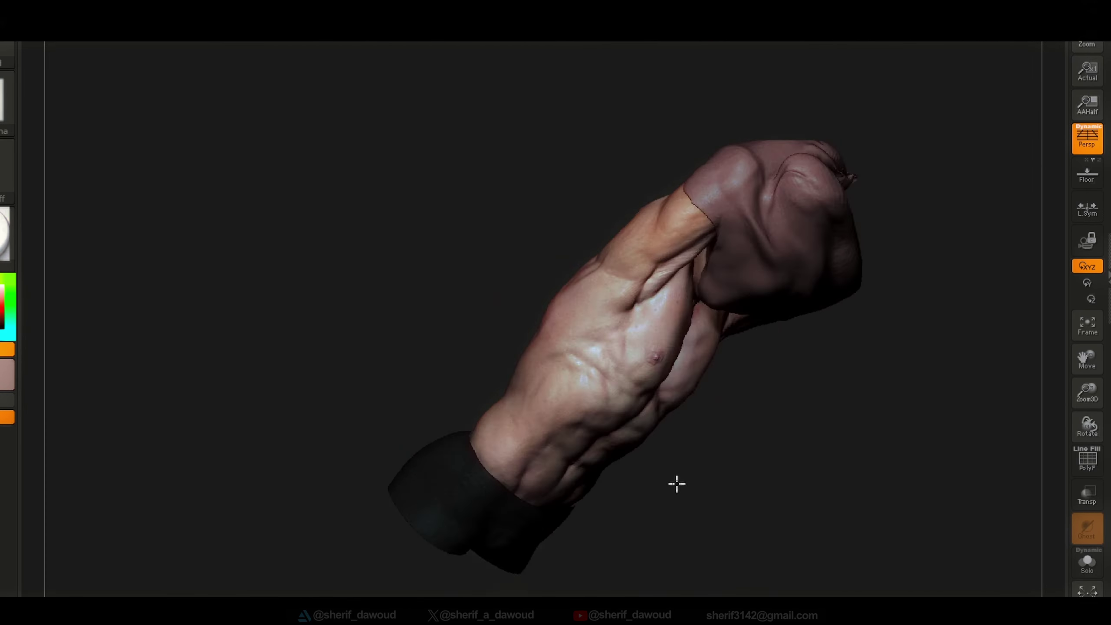
mouse_move(767, 176)
right_mouse_down()
mouse_move(801, 380)
mouse_move(779, 462)
mouse_move(793, 366)
mouse_move(766, 364)
mouse_move(821, 330)
mouse_move(774, 307)
mouse_move(722, 323)
mouse_move(823, 329)
mouse_move(625, 330)
mouse_move(671, 253)
mouse_move(1008, 250)
right_mouse_up()
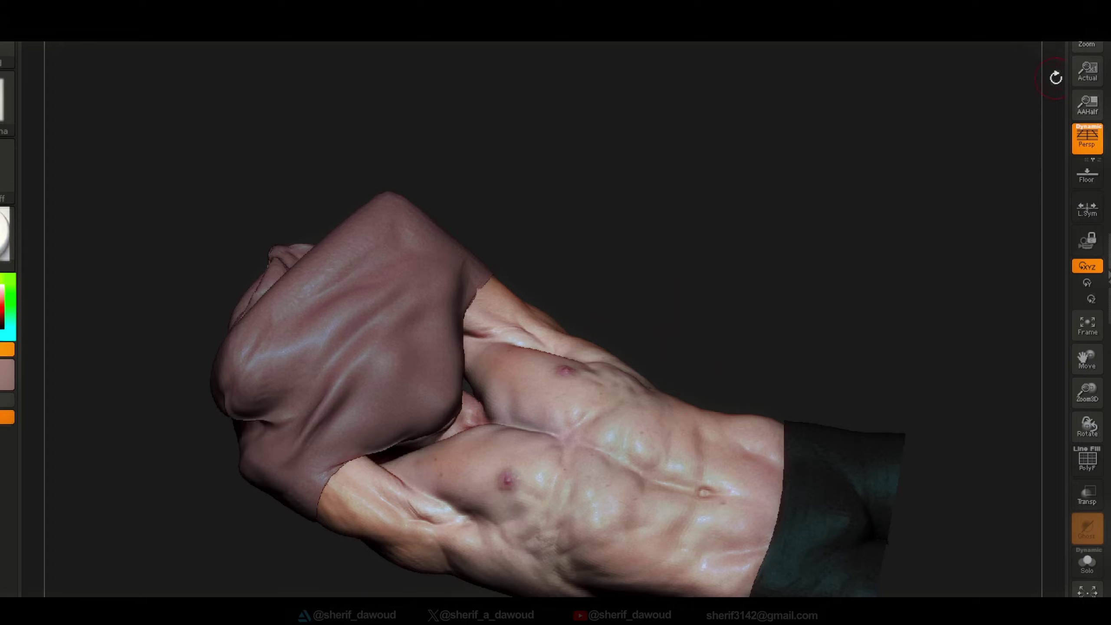
right_click_drag(1055, 77, 784, 459)
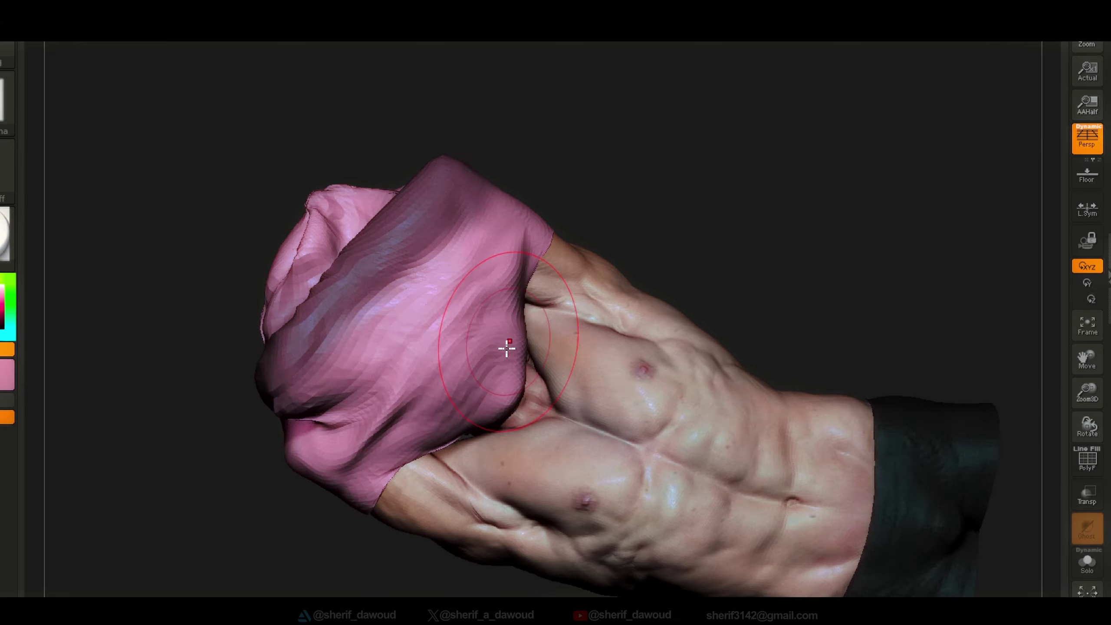
mouse_move(507, 348)
right_mouse_down()
mouse_move(503, 280)
mouse_move(541, 348)
right_mouse_up()
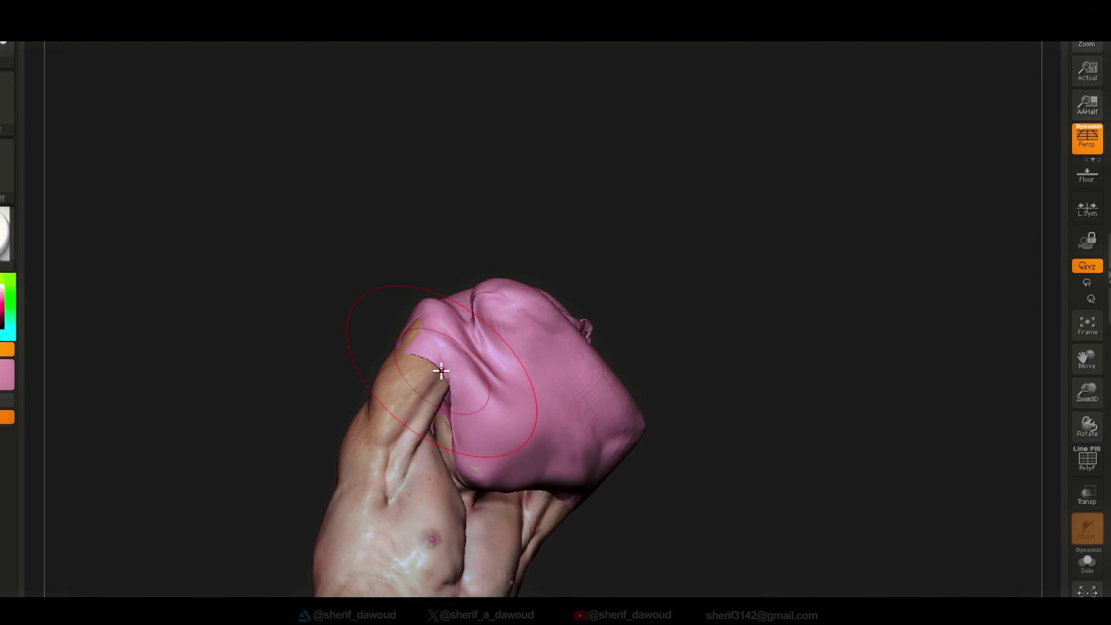
mouse_move(441, 371)
right_mouse_down()
mouse_move(446, 347)
mouse_move(572, 364)
mouse_move(534, 315)
mouse_move(691, 348)
mouse_move(739, 278)
mouse_move(707, 446)
mouse_move(649, 365)
mouse_move(691, 304)
right_mouse_up()
Pick a cloth brush, then another sculpting brush, from the brush list.
key("b")
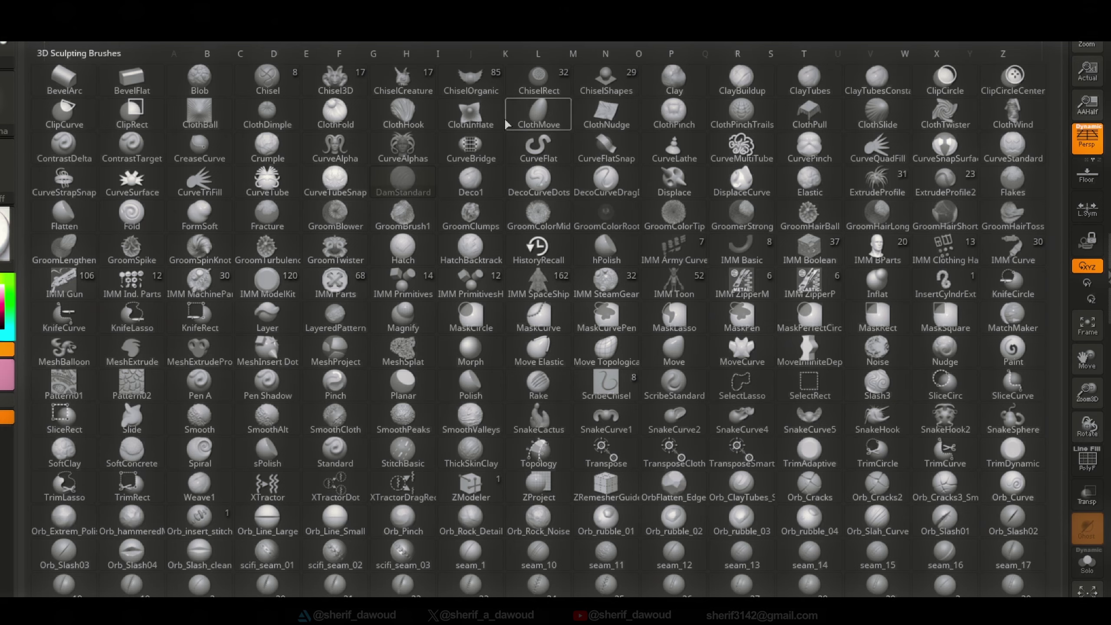
left_click(607, 117)
key("b")
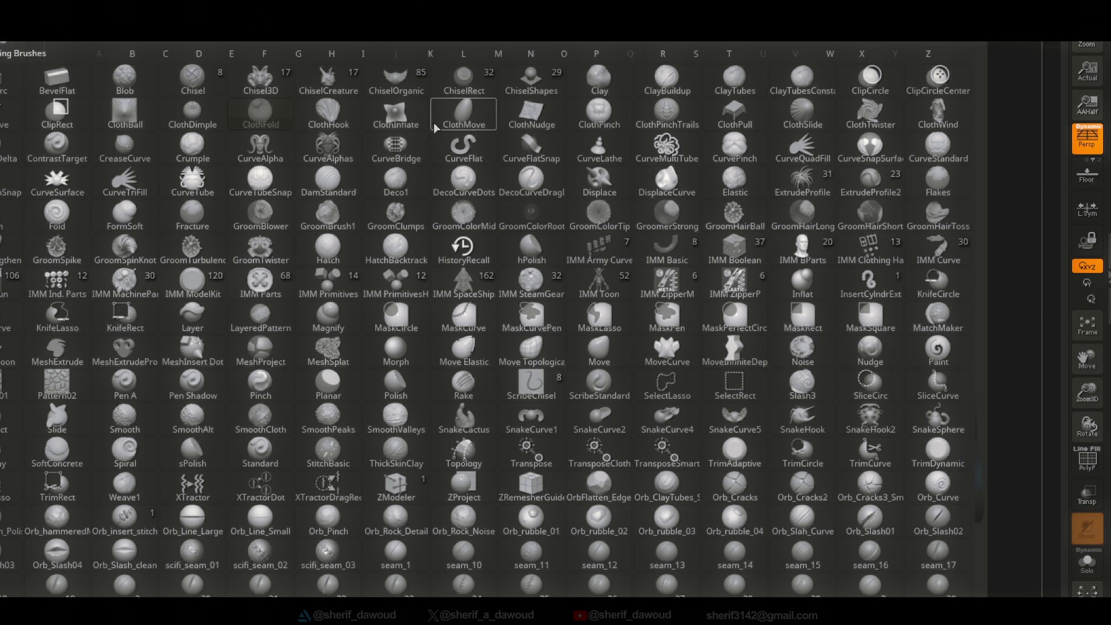
left_click(592, 456)
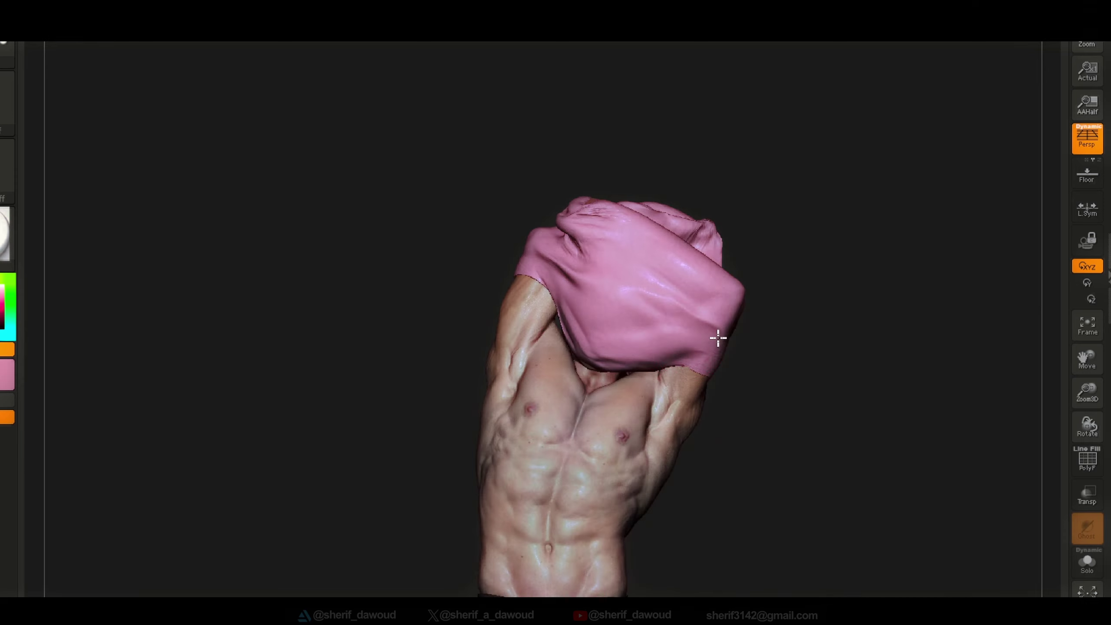
Orbit around the torso and cloth folds, recolouring the cloth green.
mouse_move(718, 337)
right_mouse_down()
mouse_move(679, 310)
mouse_move(619, 360)
mouse_move(689, 394)
mouse_move(773, 369)
mouse_move(656, 307)
right_mouse_up()
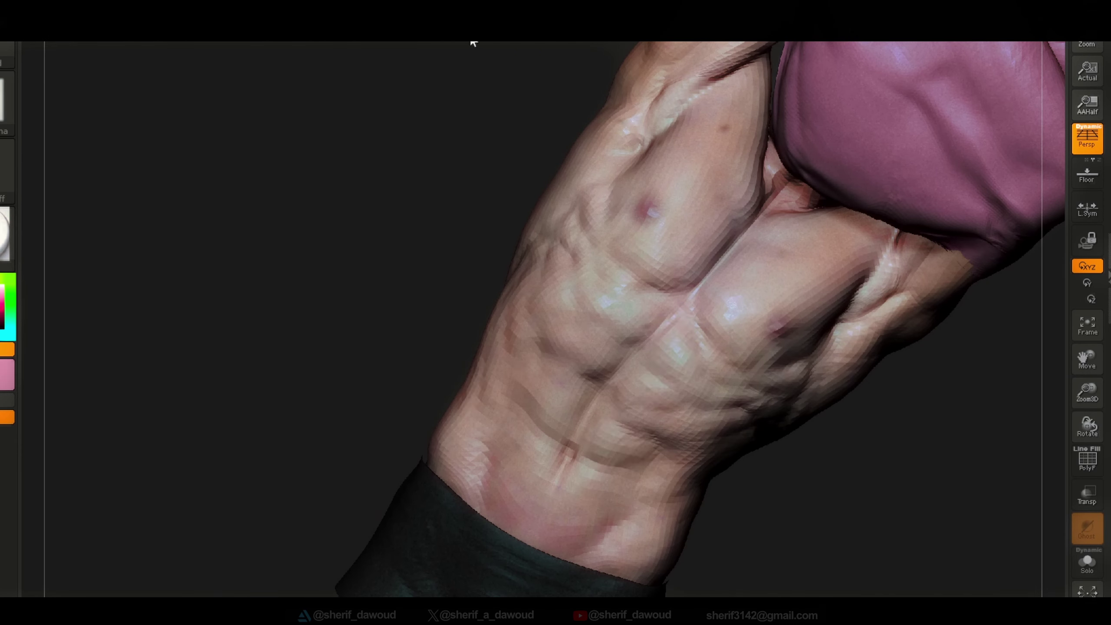
mouse_move(367, 43)
right_mouse_down()
mouse_move(693, 364)
mouse_move(724, 290)
mouse_move(684, 393)
mouse_move(608, 470)
mouse_move(596, 464)
mouse_move(620, 442)
mouse_move(572, 449)
right_mouse_up()
mouse_move(598, 486)
right_mouse_down()
mouse_move(506, 387)
mouse_move(686, 312)
right_mouse_up()
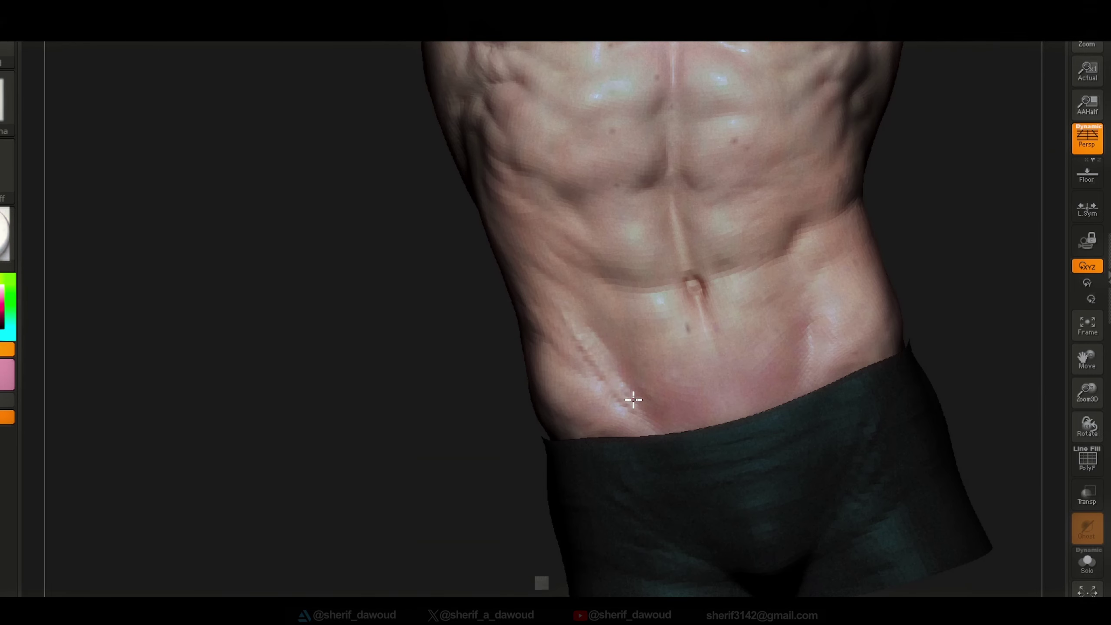
mouse_move(632, 400)
right_mouse_down()
mouse_move(652, 398)
mouse_move(652, 439)
mouse_move(688, 367)
mouse_move(650, 402)
mouse_move(617, 356)
mouse_move(1044, 433)
right_mouse_up()
key("space")
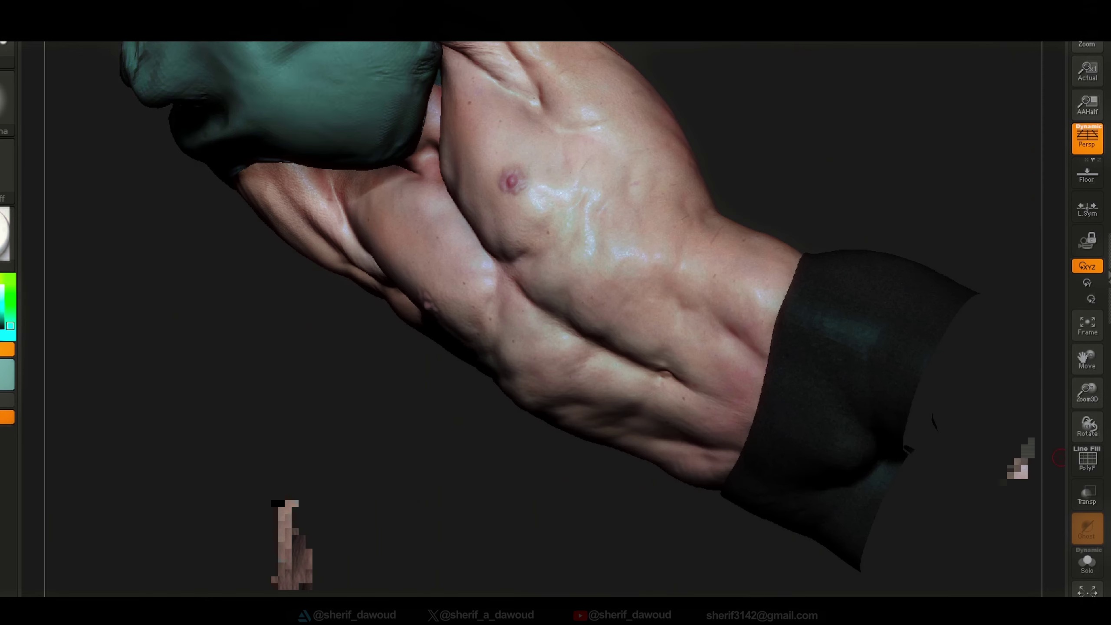
right_click_drag(1017, 459, 732, 251)
key("space")
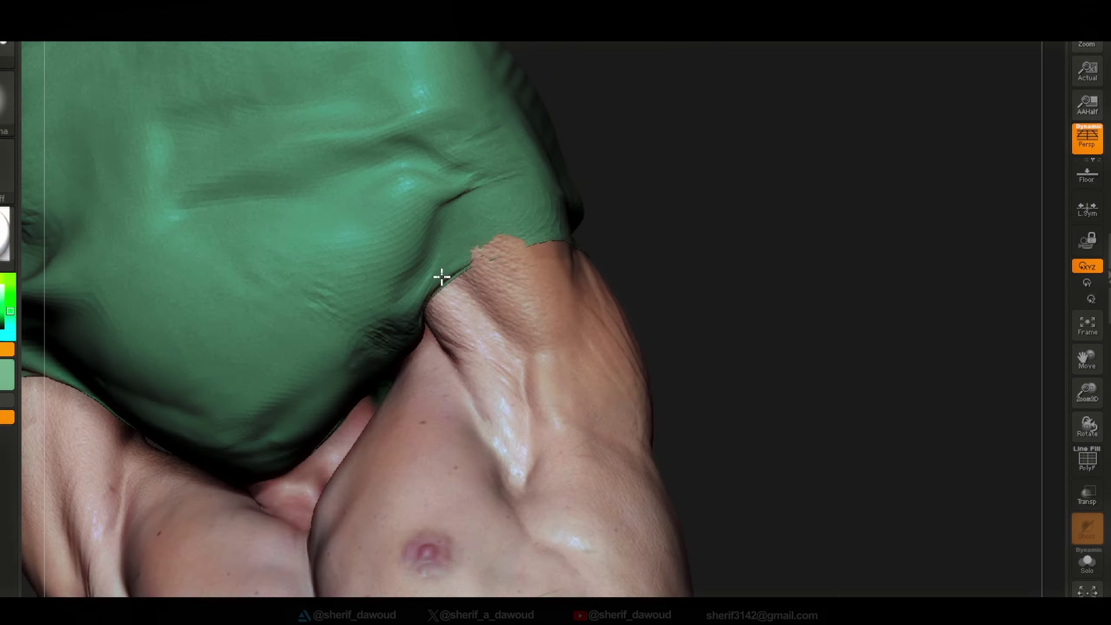